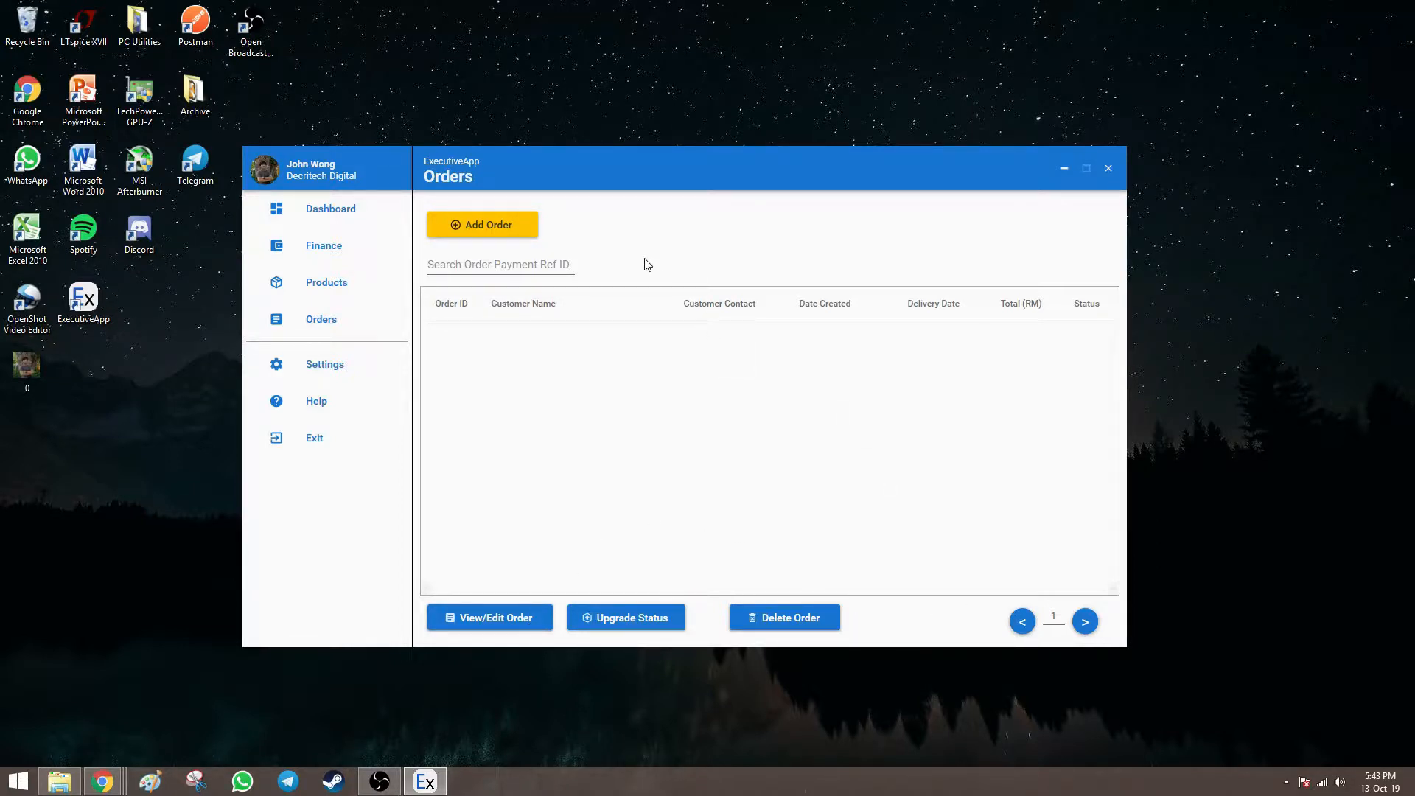
Step: Start a new order and fill in the customer's name and Gmail contact address
click(527, 228)
drag(687, 175, 736, 162)
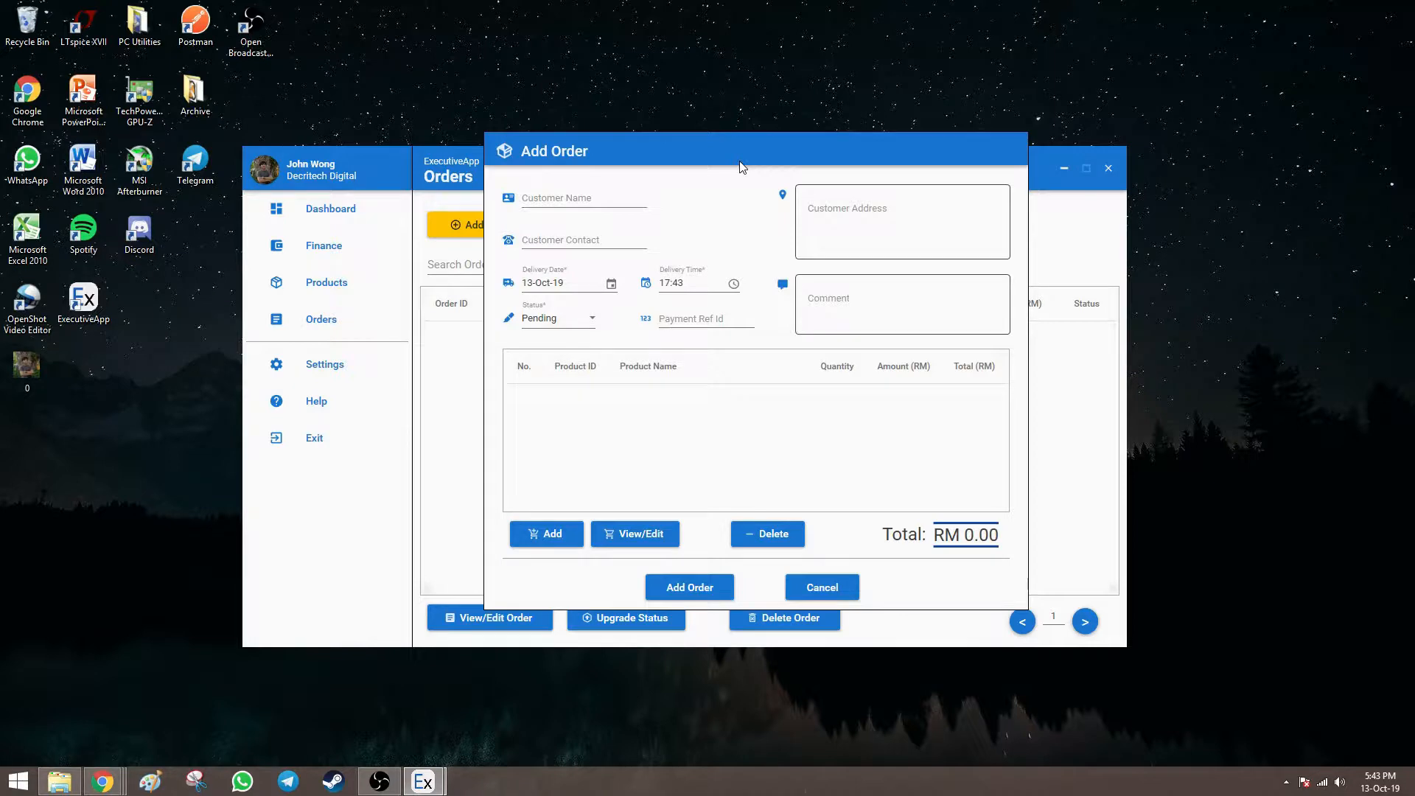
click(592, 201)
text(Bob)
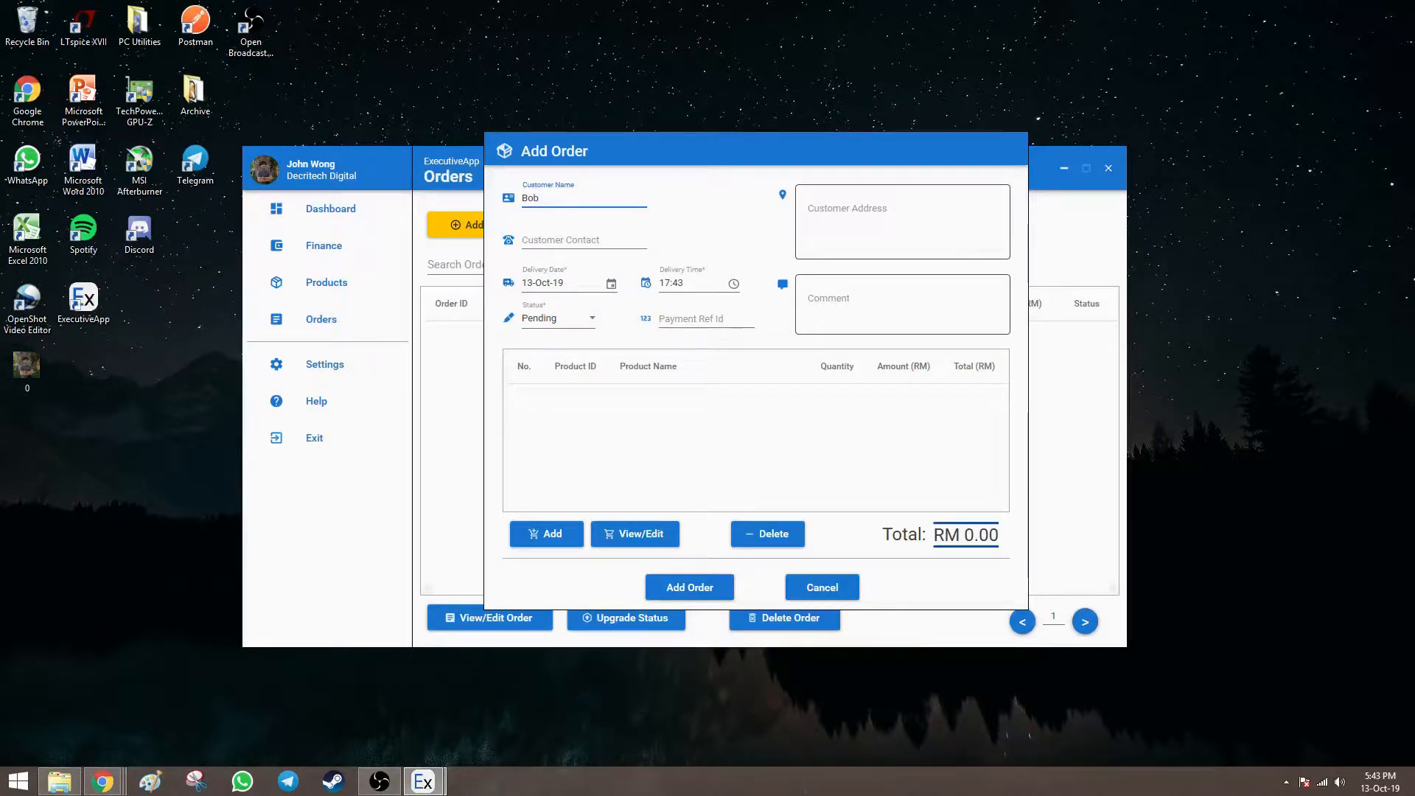
click(572, 243)
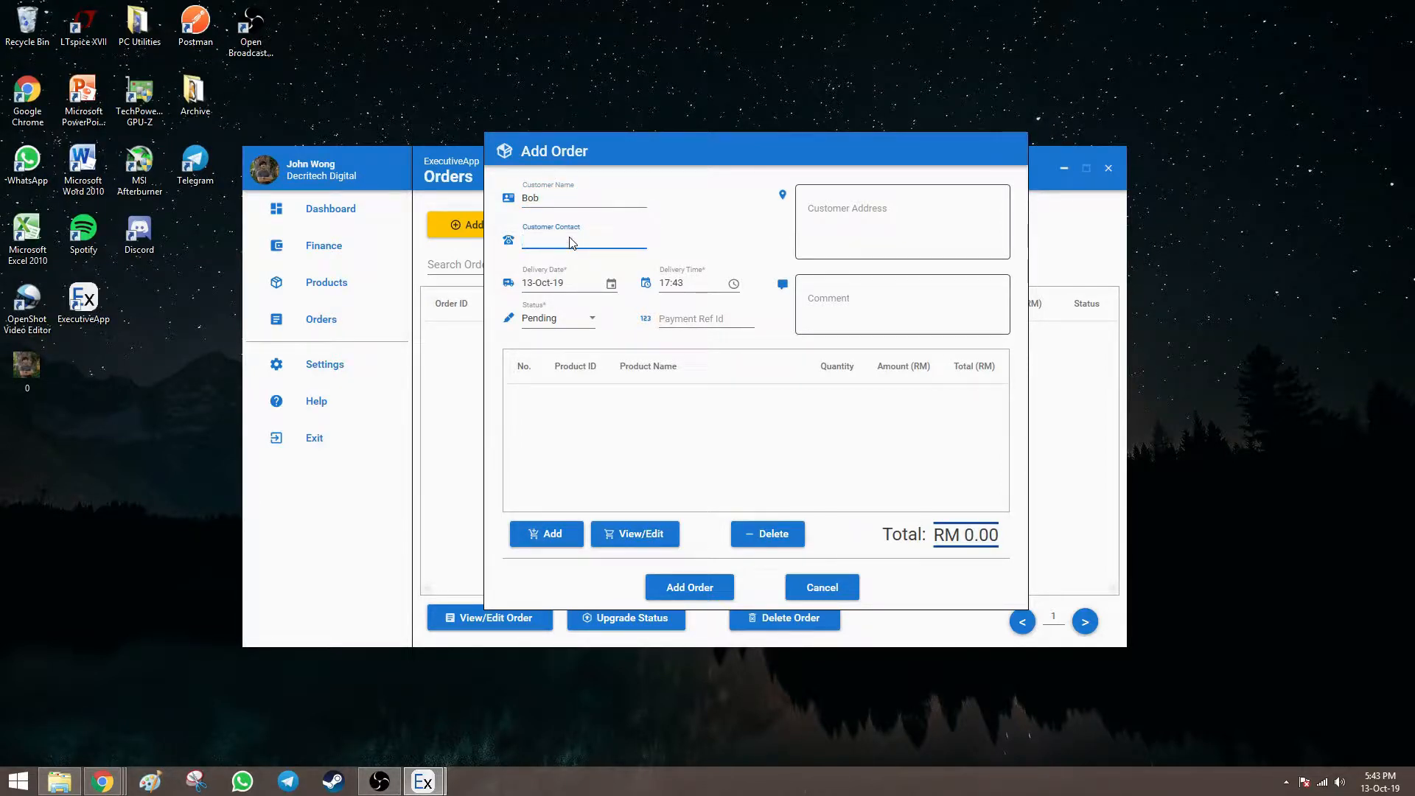
key(Tab)
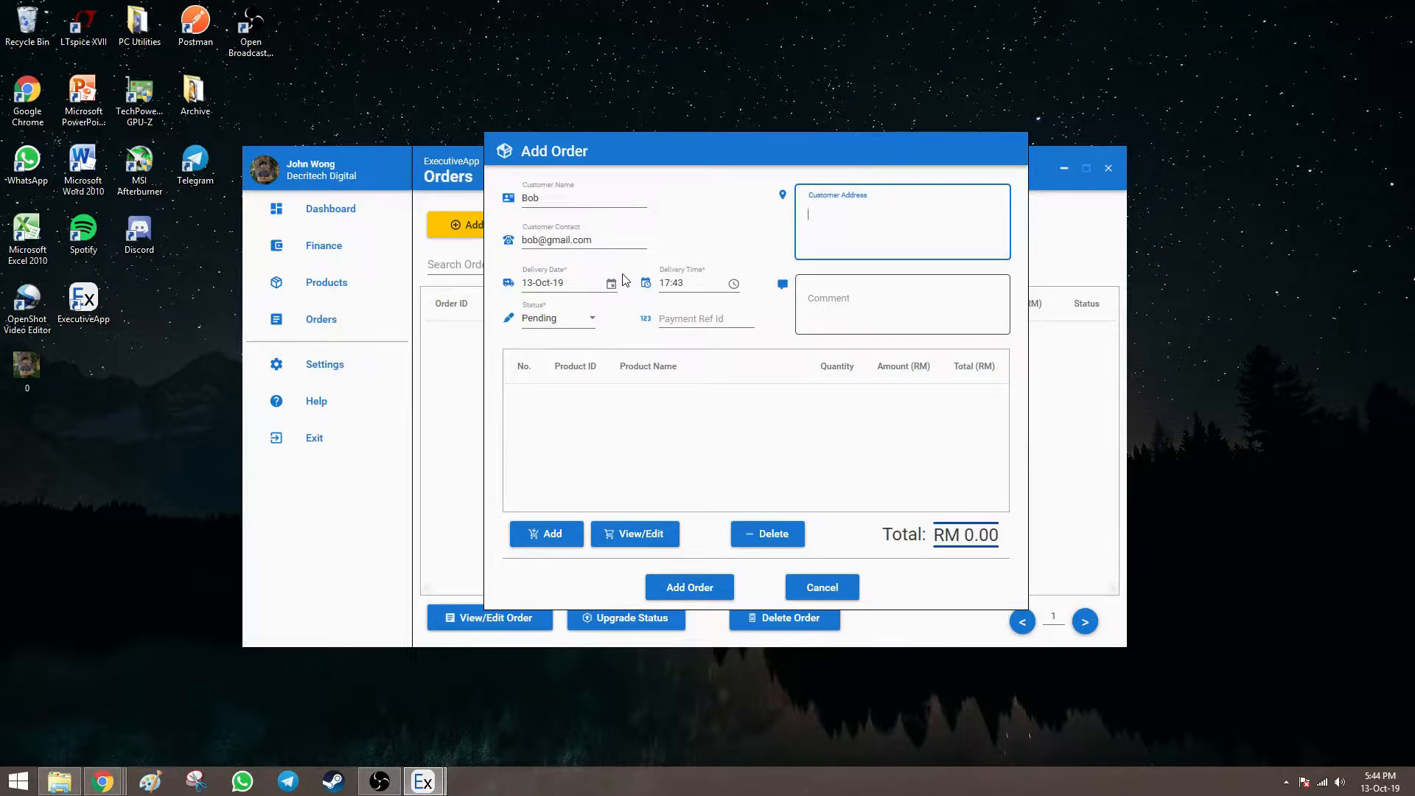
Step: Set delivery for 18 October at 15:00, then visit the payment reference and comment fields
click(612, 286)
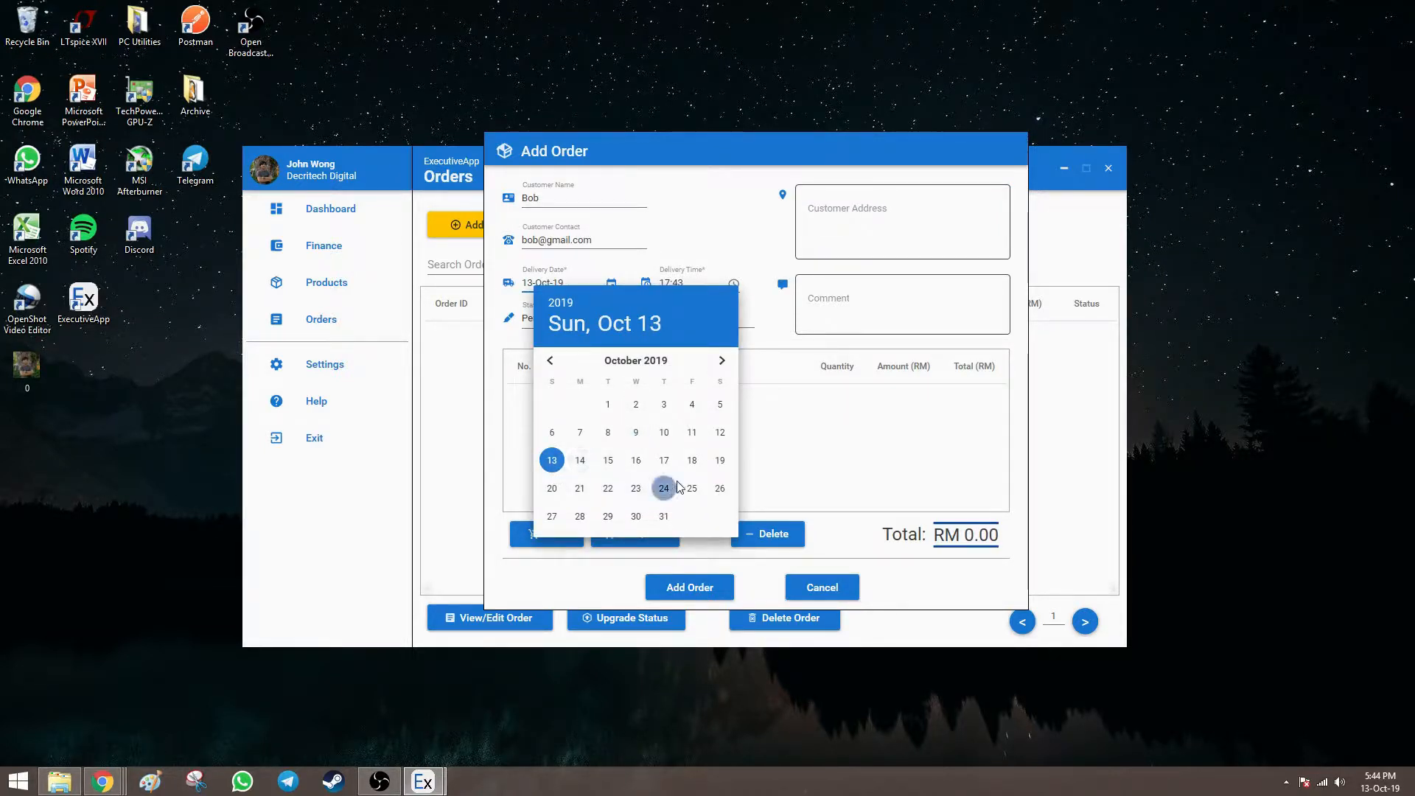
click(692, 459)
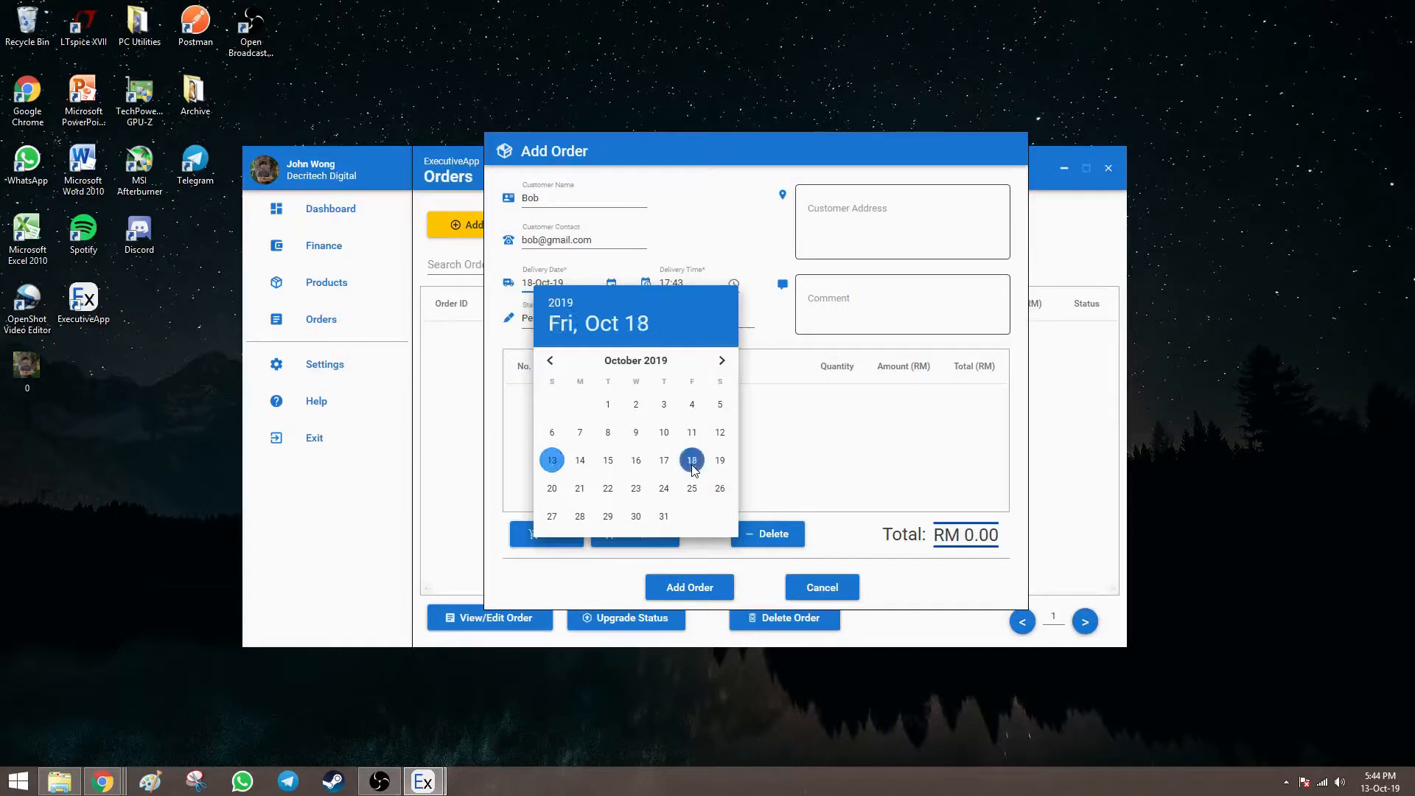
click(734, 284)
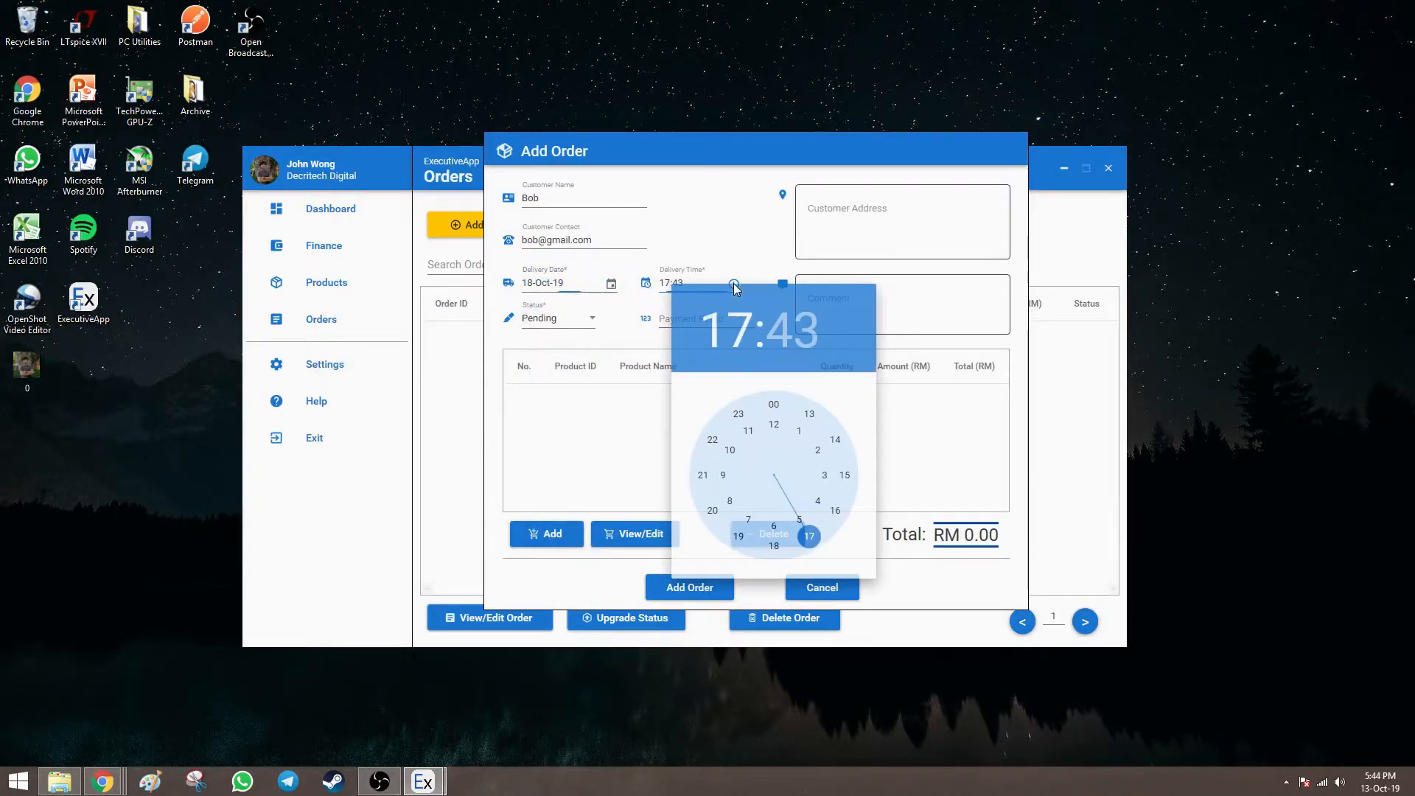
click(845, 475)
click(777, 406)
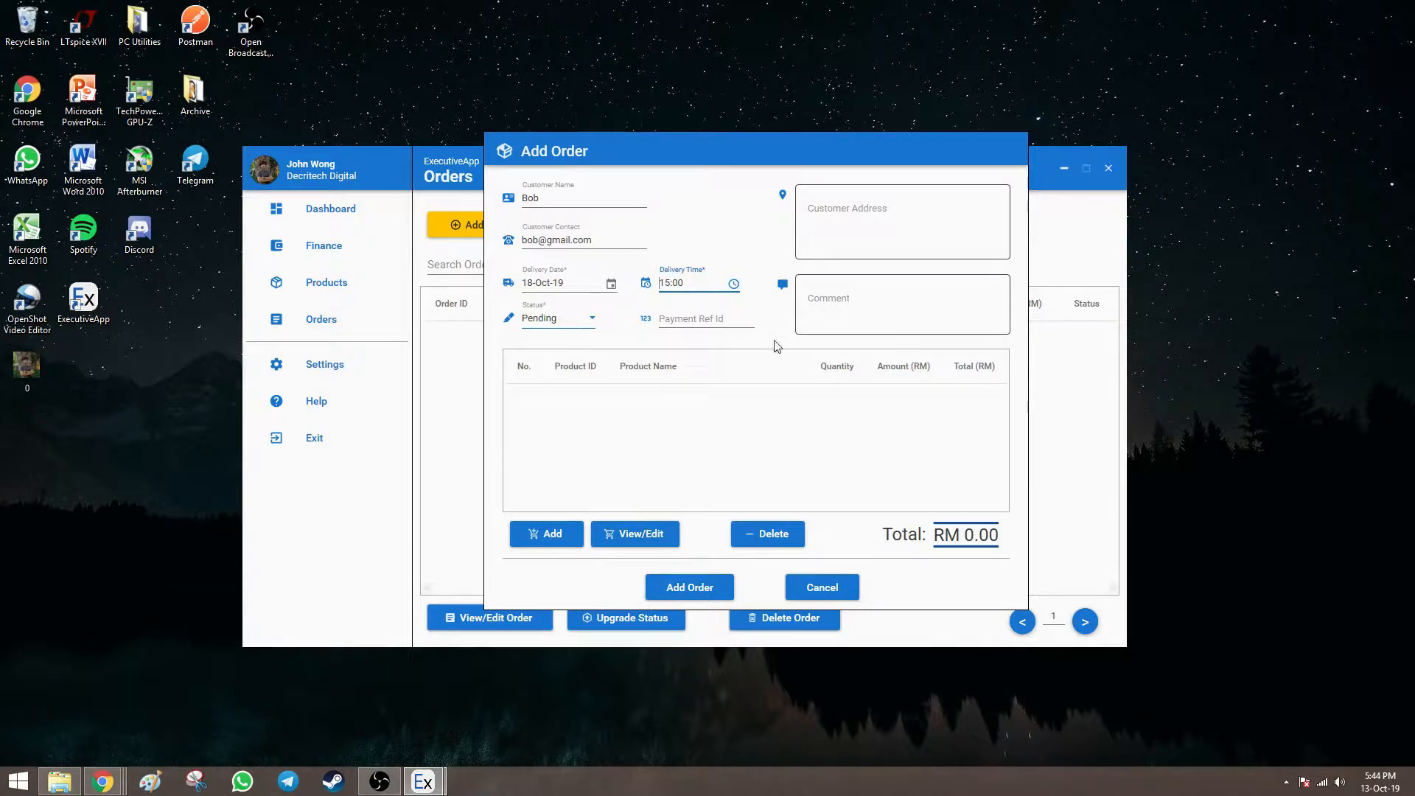
click(734, 327)
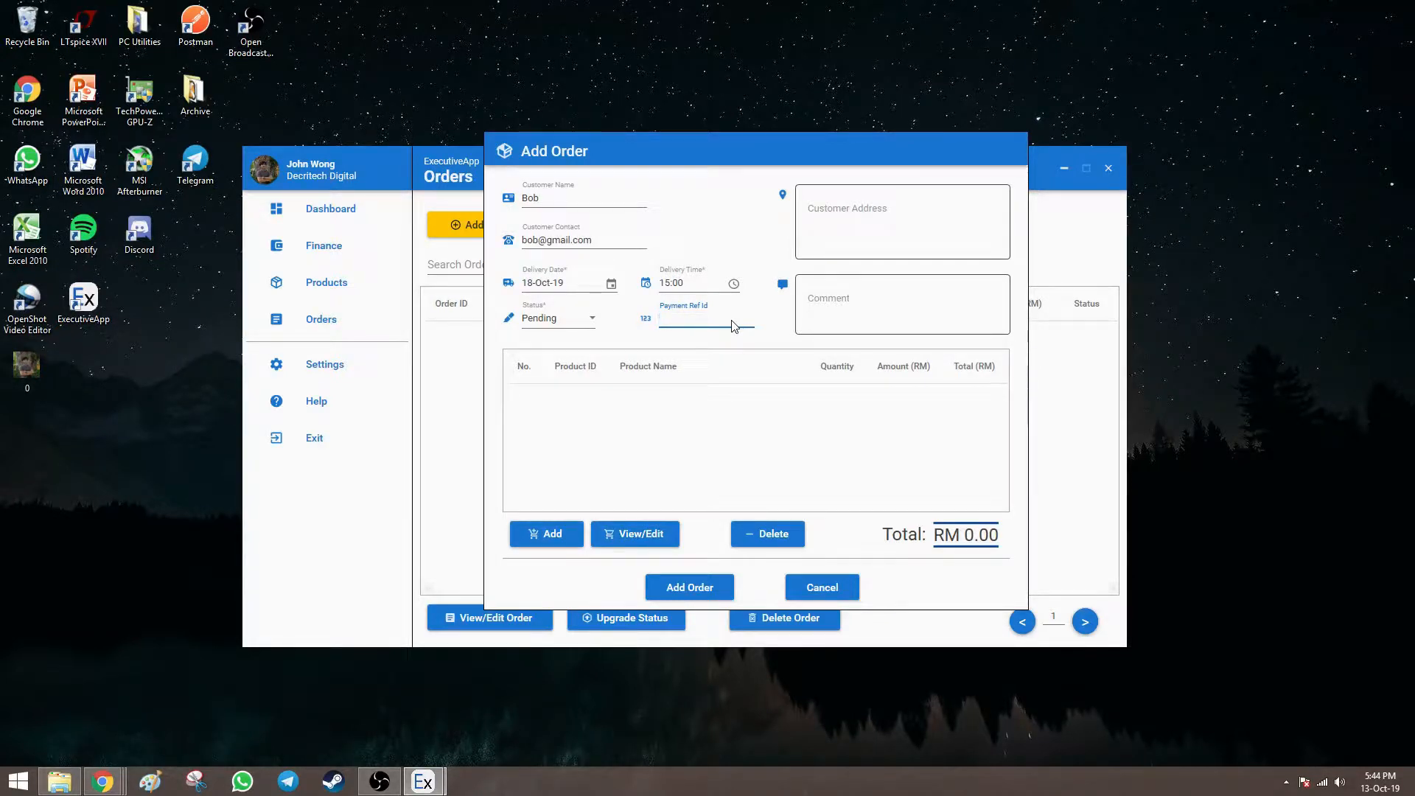
click(837, 317)
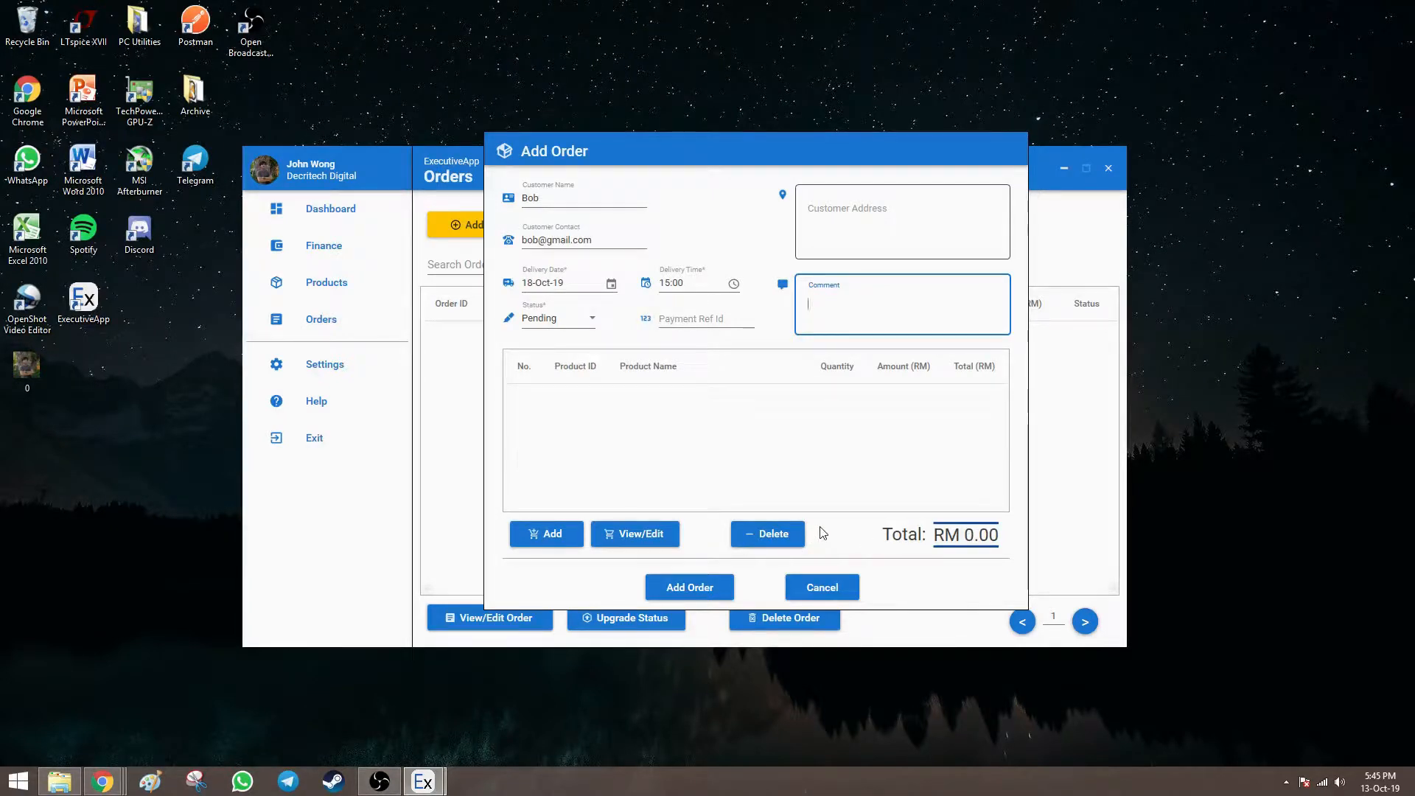
Step: Open an Add Item form and look up the Hot Sauce (Original) product ID in Products
click(569, 532)
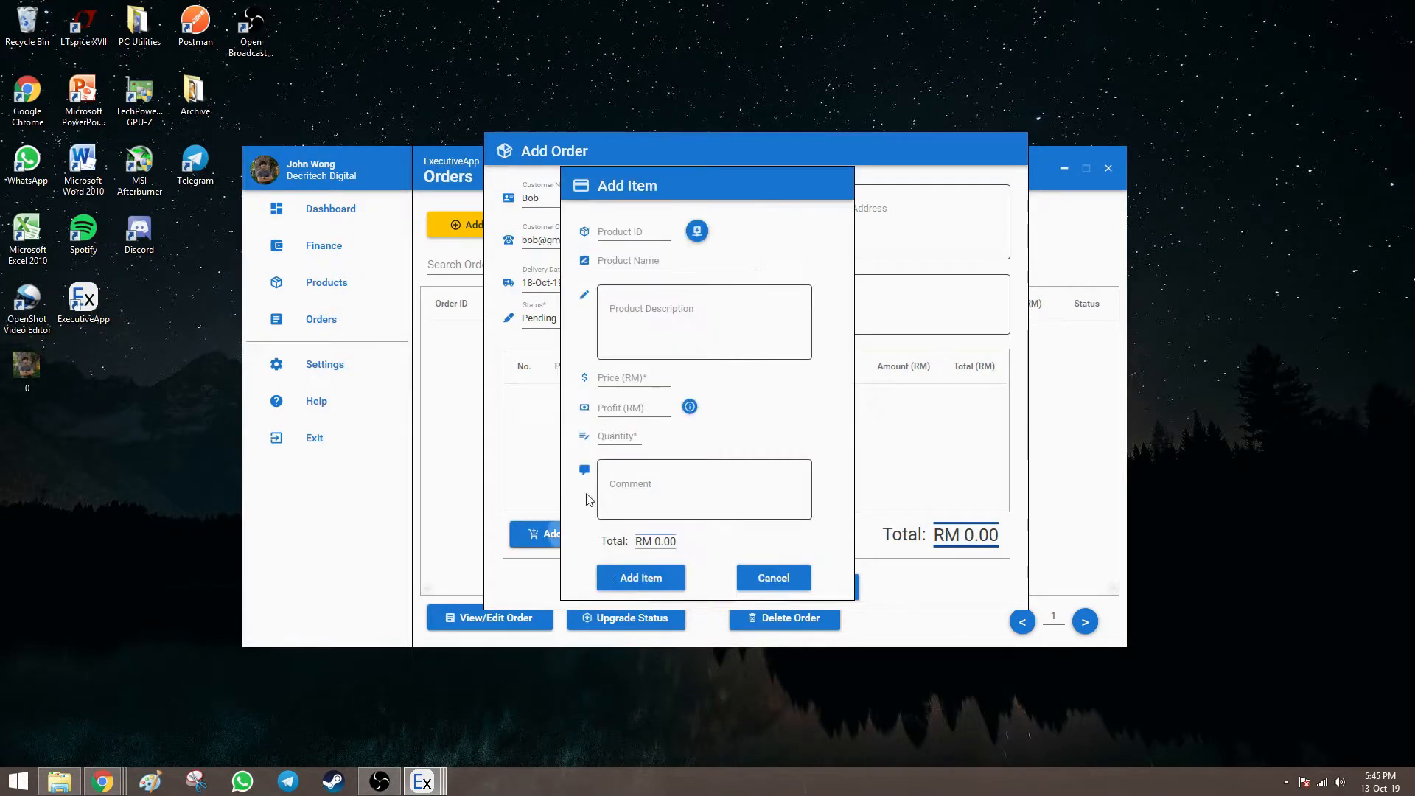
drag(712, 174, 854, 165)
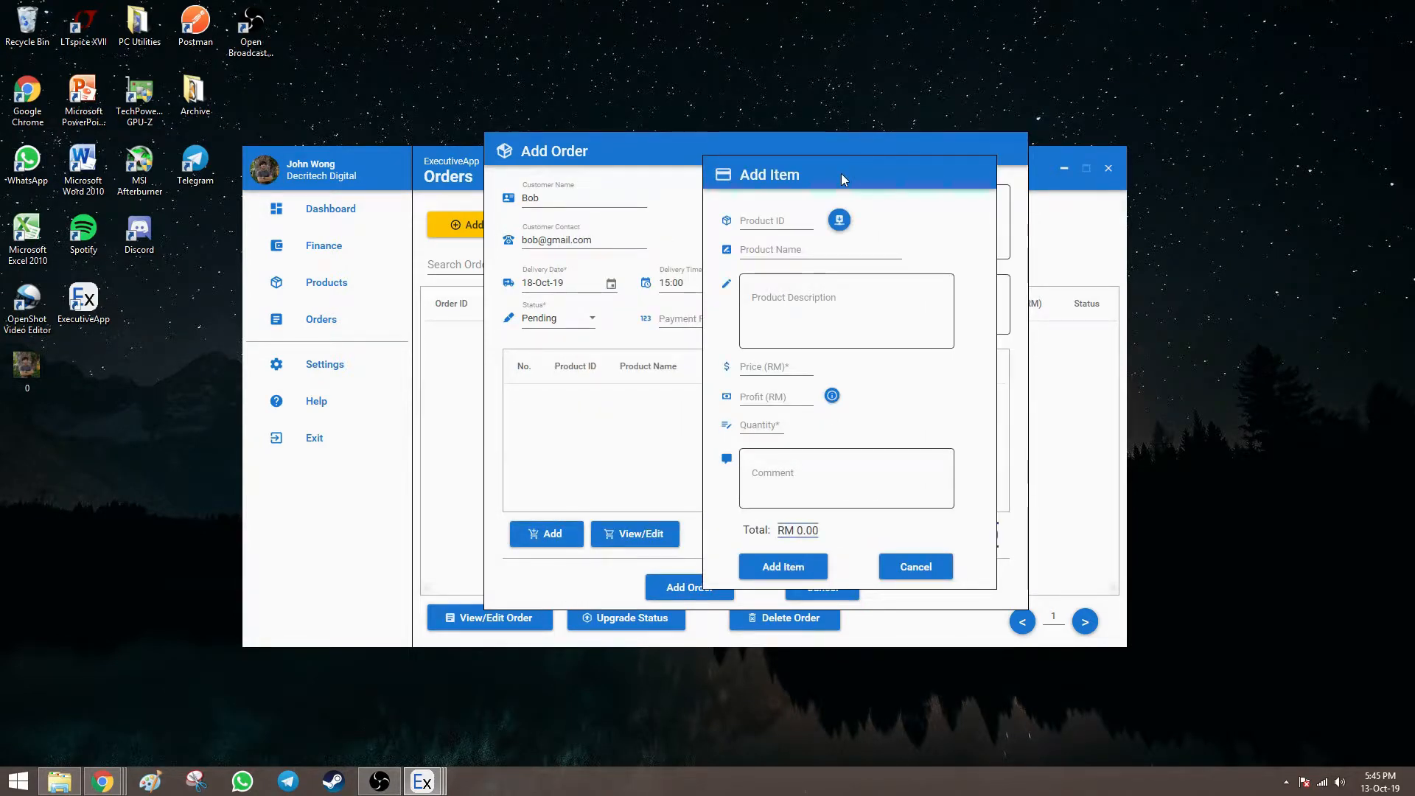
drag(842, 175, 895, 223)
drag(731, 148, 659, 63)
drag(995, 224, 1154, 250)
drag(989, 164, 806, 197)
click(1027, 245)
drag(1027, 245, 1112, 243)
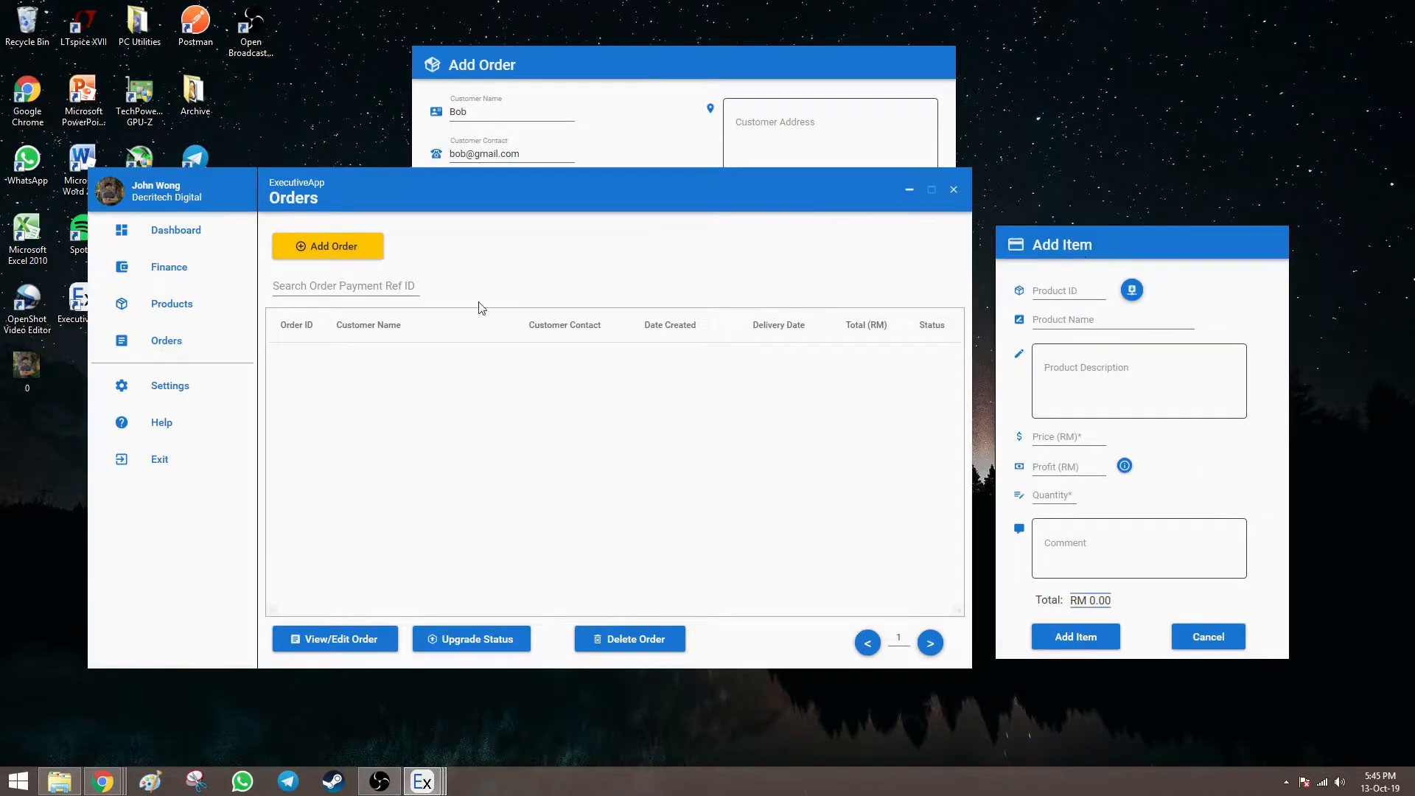
click(193, 308)
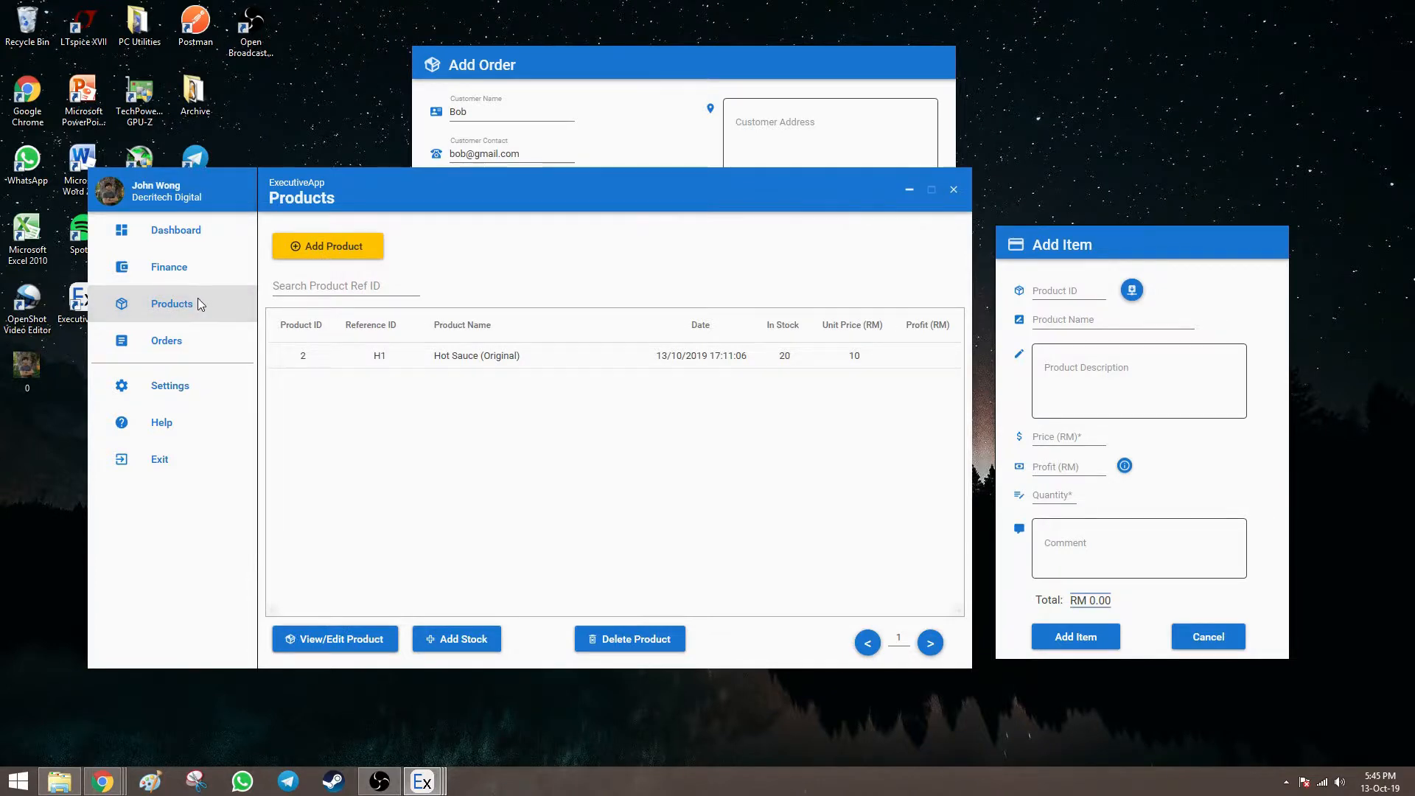
click(494, 361)
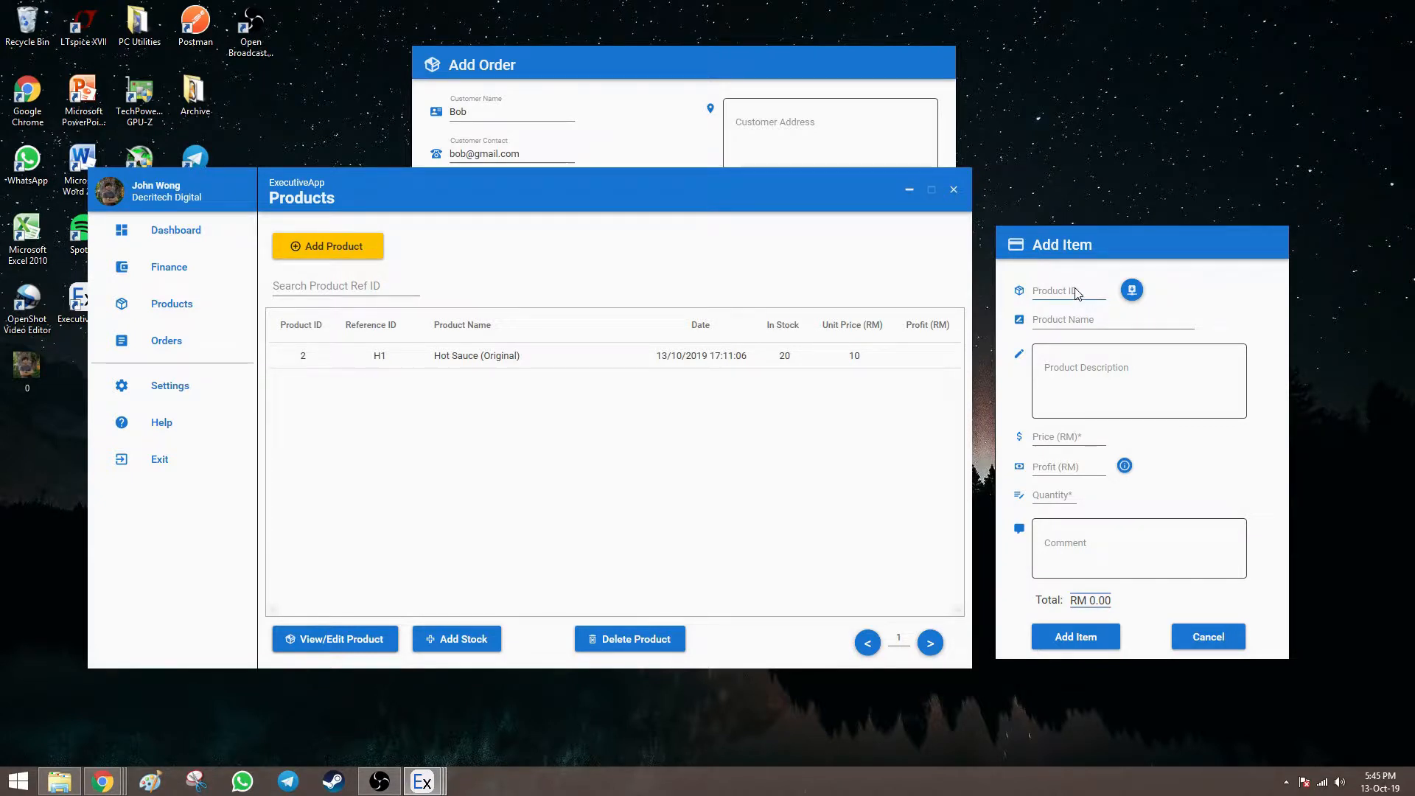
Step: Add product ID 2, Hot Sauce (Original), with quantity 5 to the order
click(1083, 296)
text(2)
click(1135, 293)
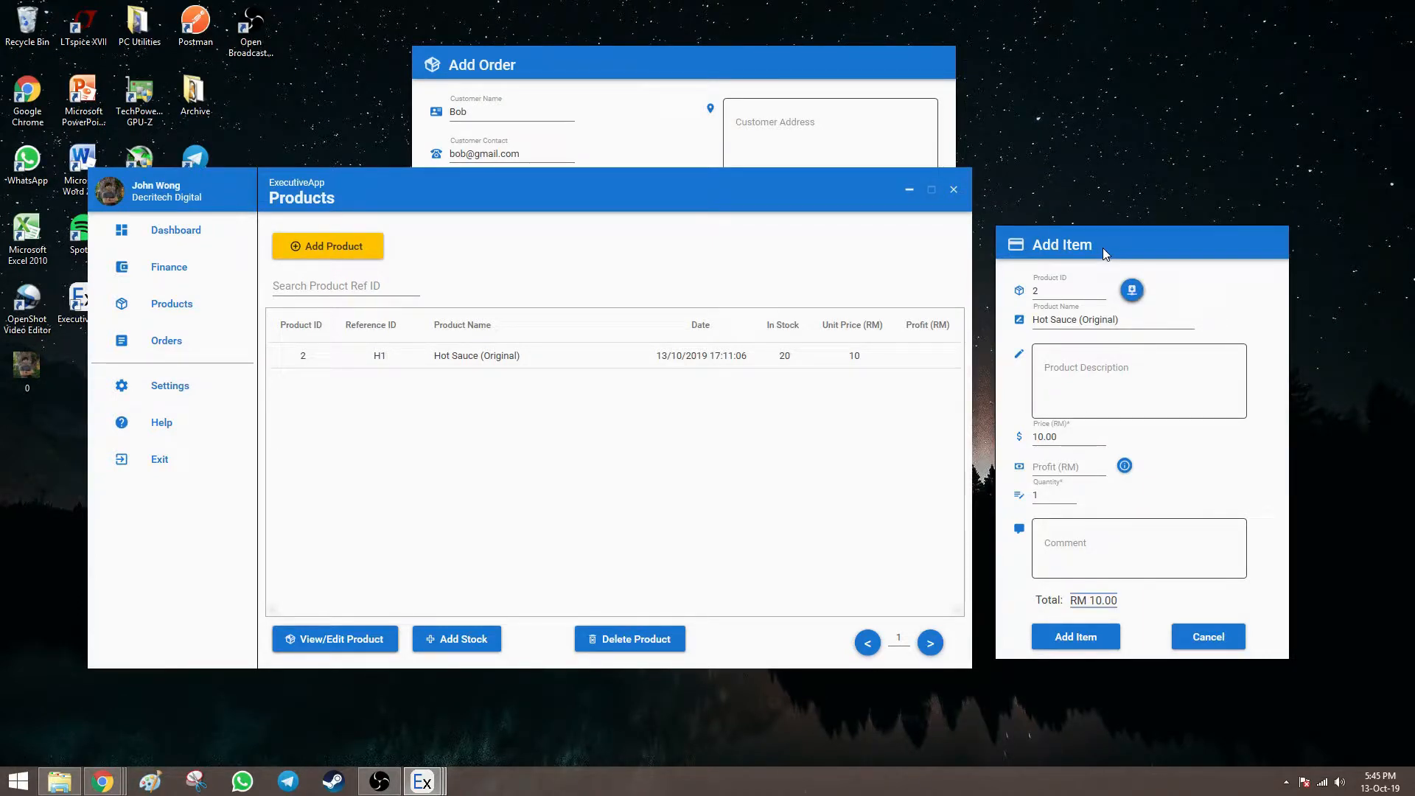
drag(1102, 248, 727, 202)
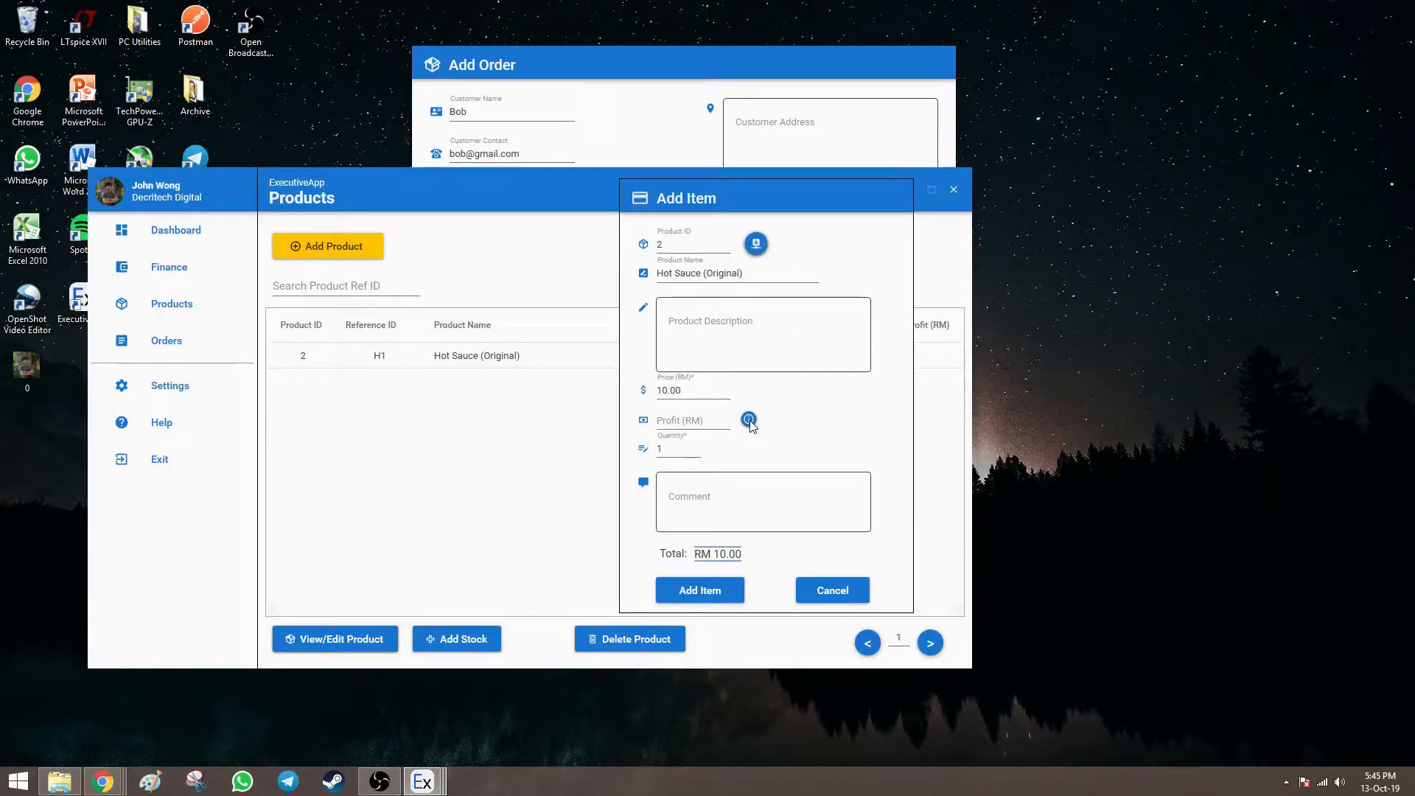
mouse_move(751, 427)
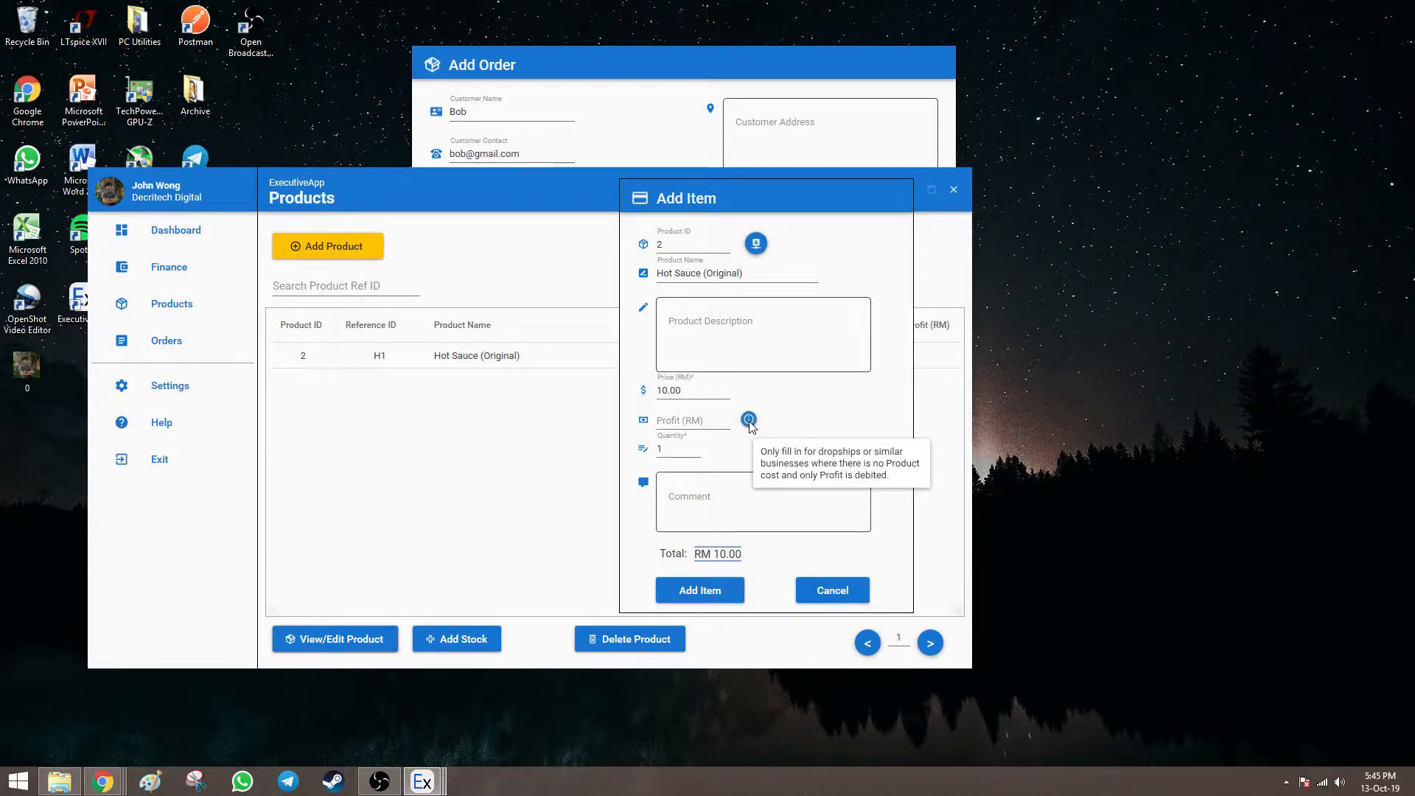
click(697, 451)
drag(667, 450, 600, 450)
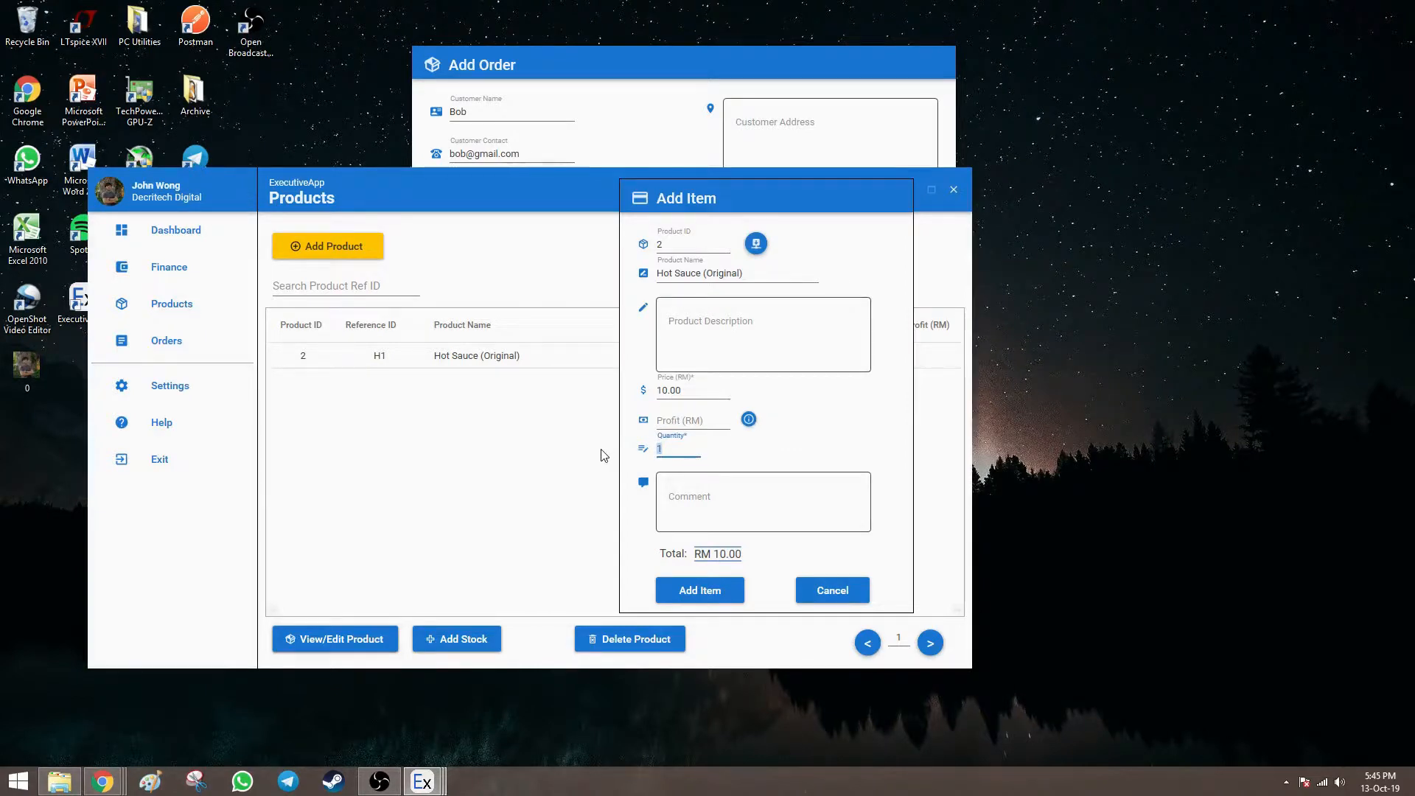
text(5)
click(718, 590)
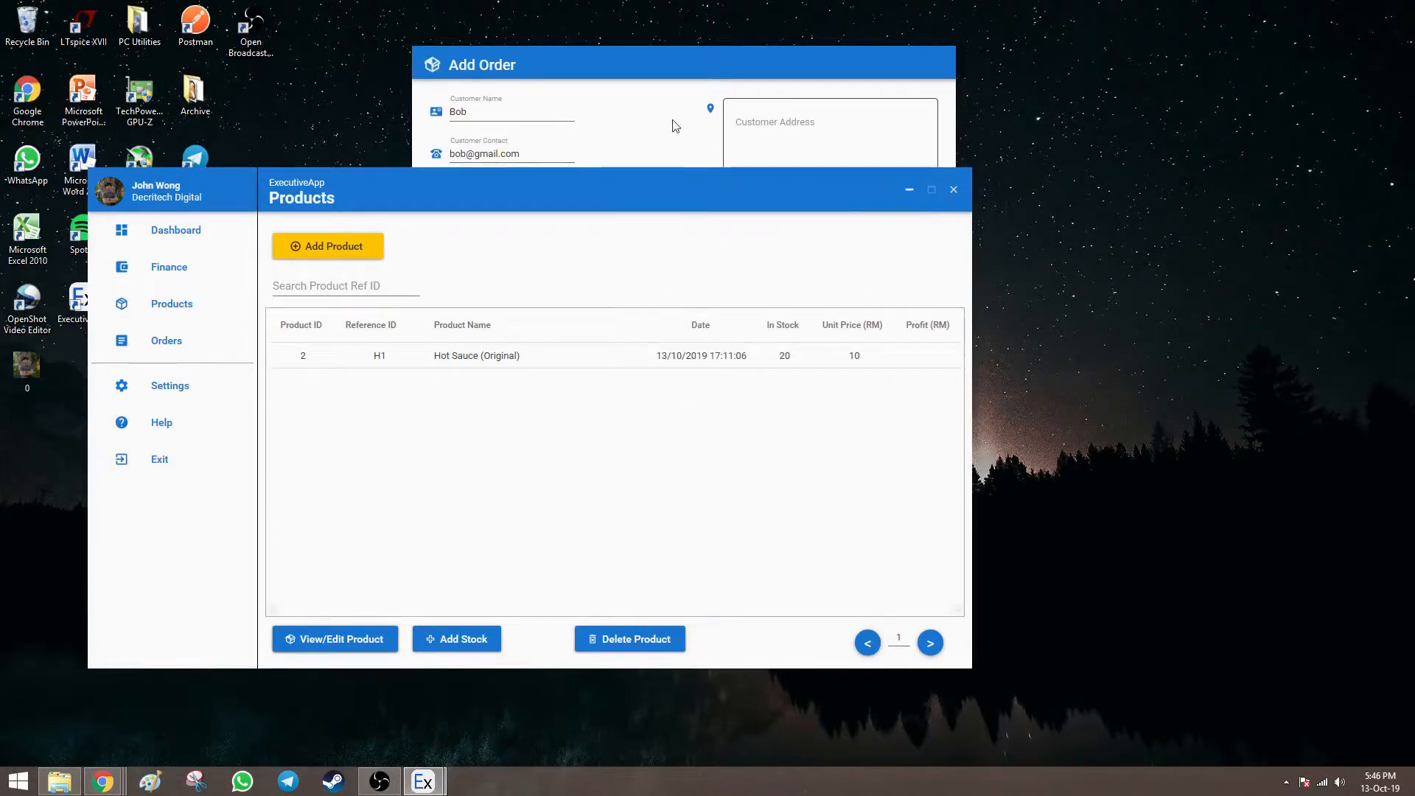
Step: Bring the Add Order form to the centre and expand its Status dropdown
click(684, 63)
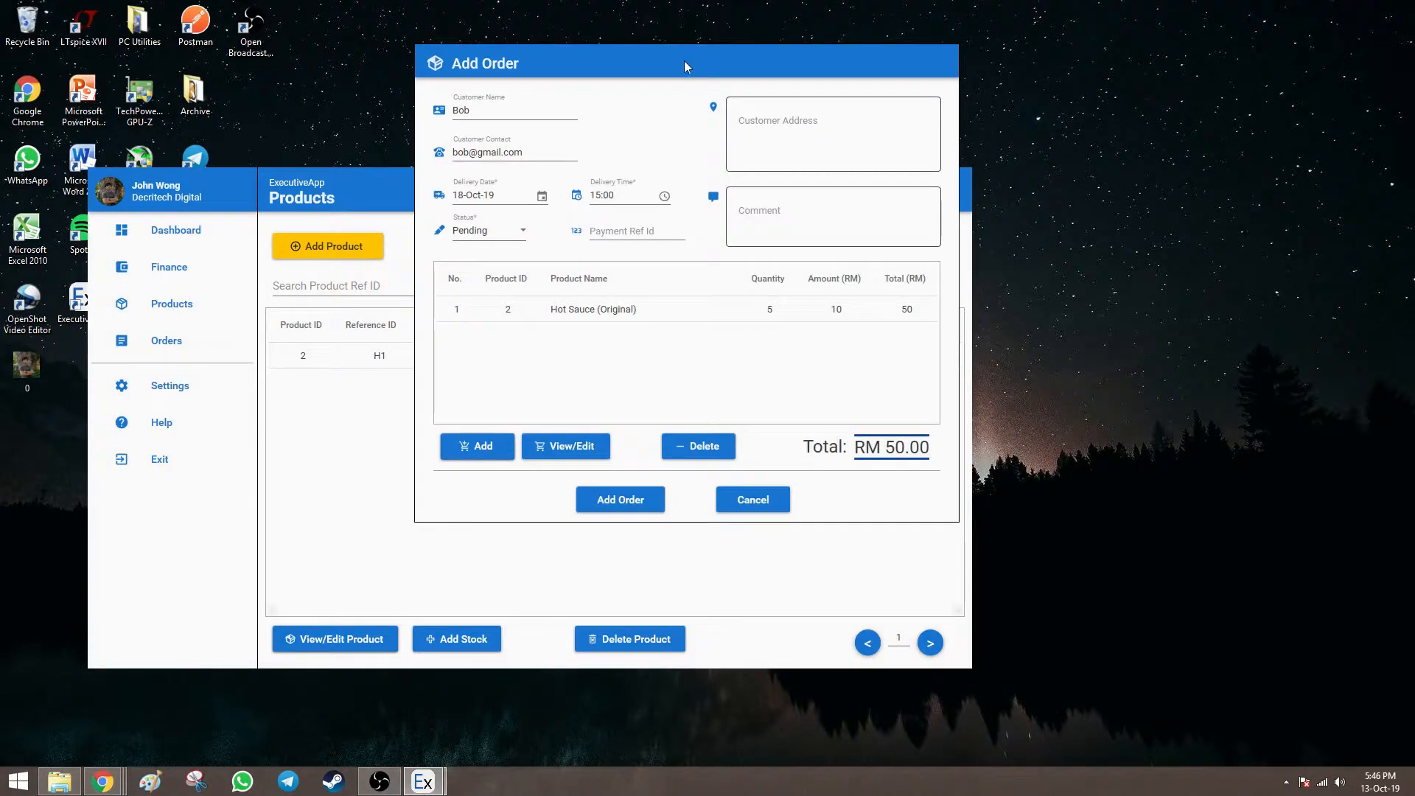
drag(684, 62, 654, 112)
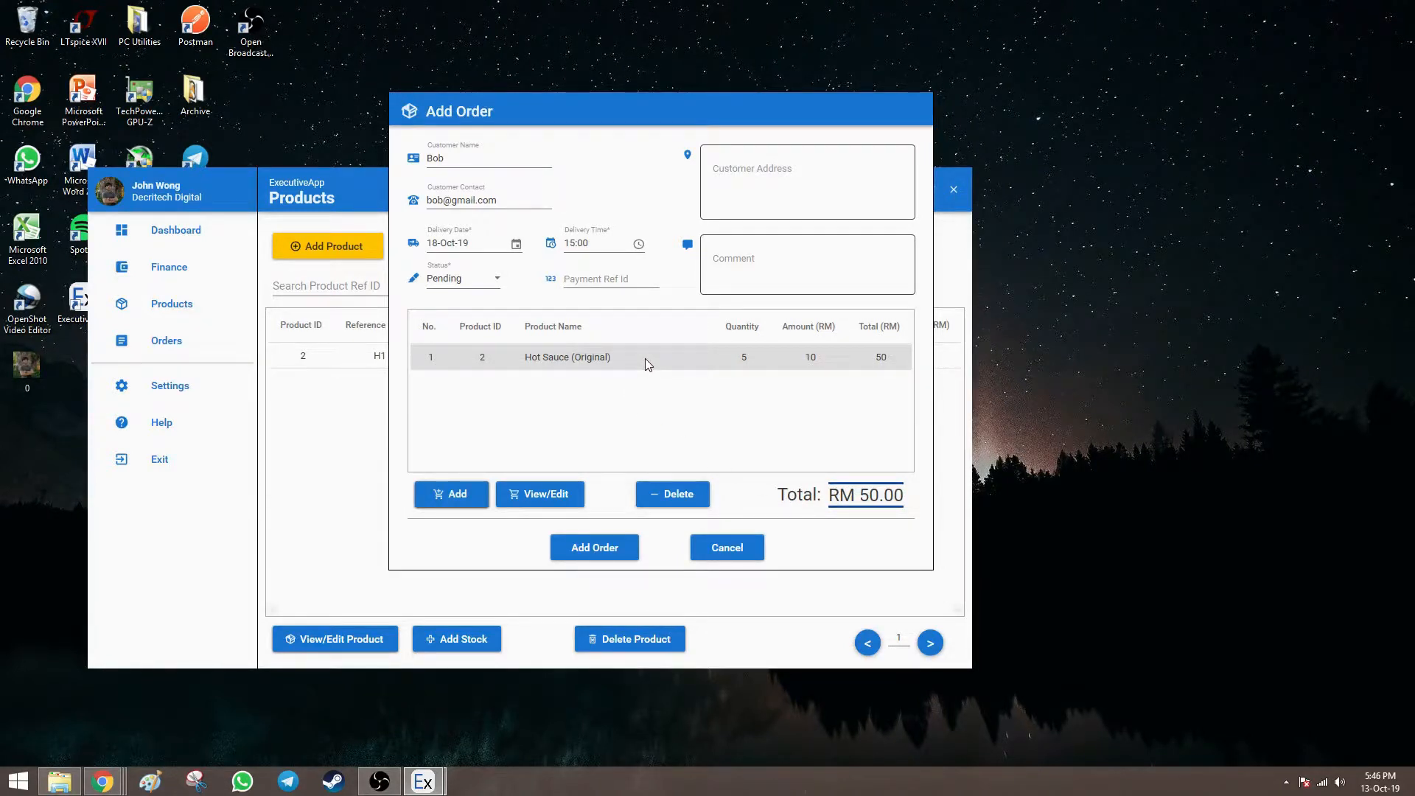
click(496, 285)
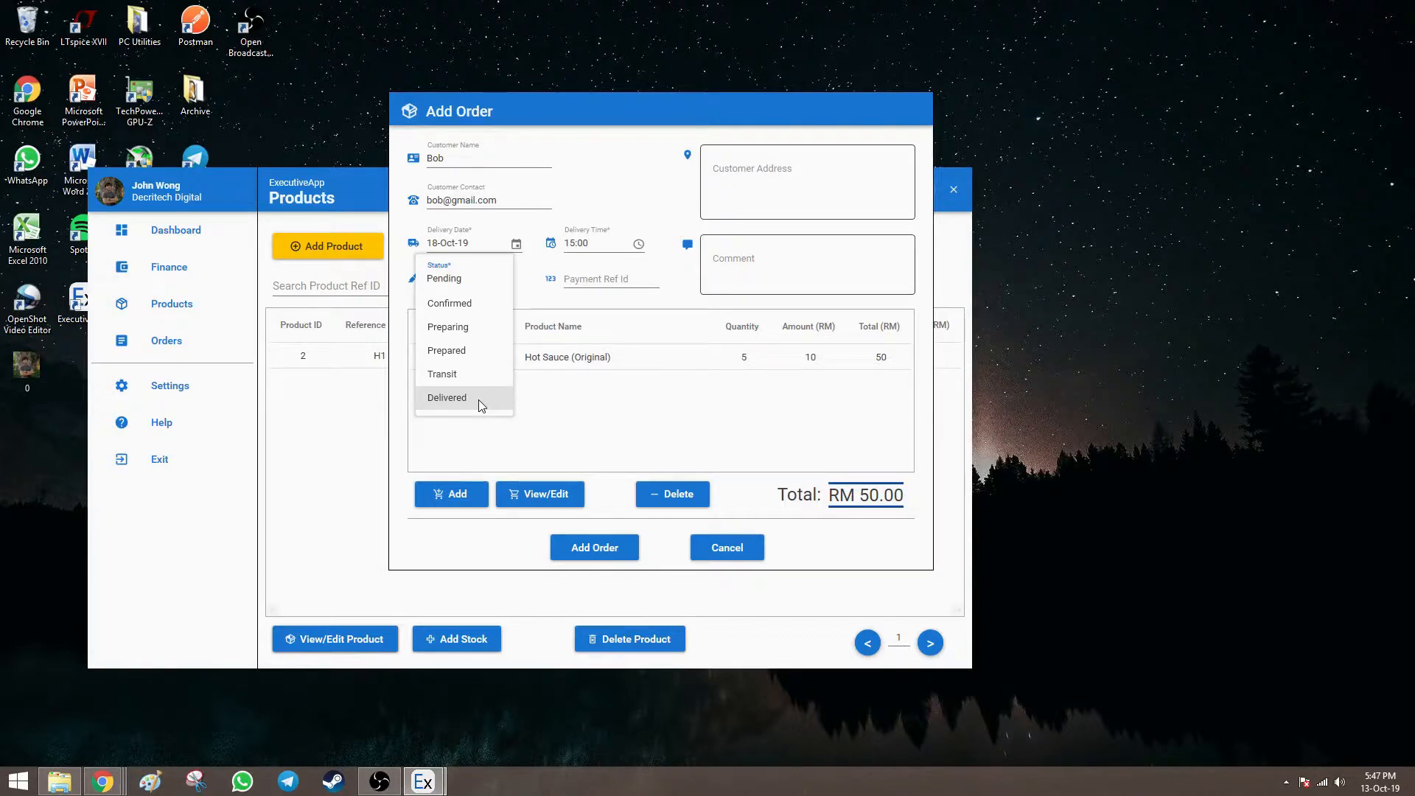
Step: Set status to Delivered, save the order, and confirm the status upgrade prompt
click(481, 403)
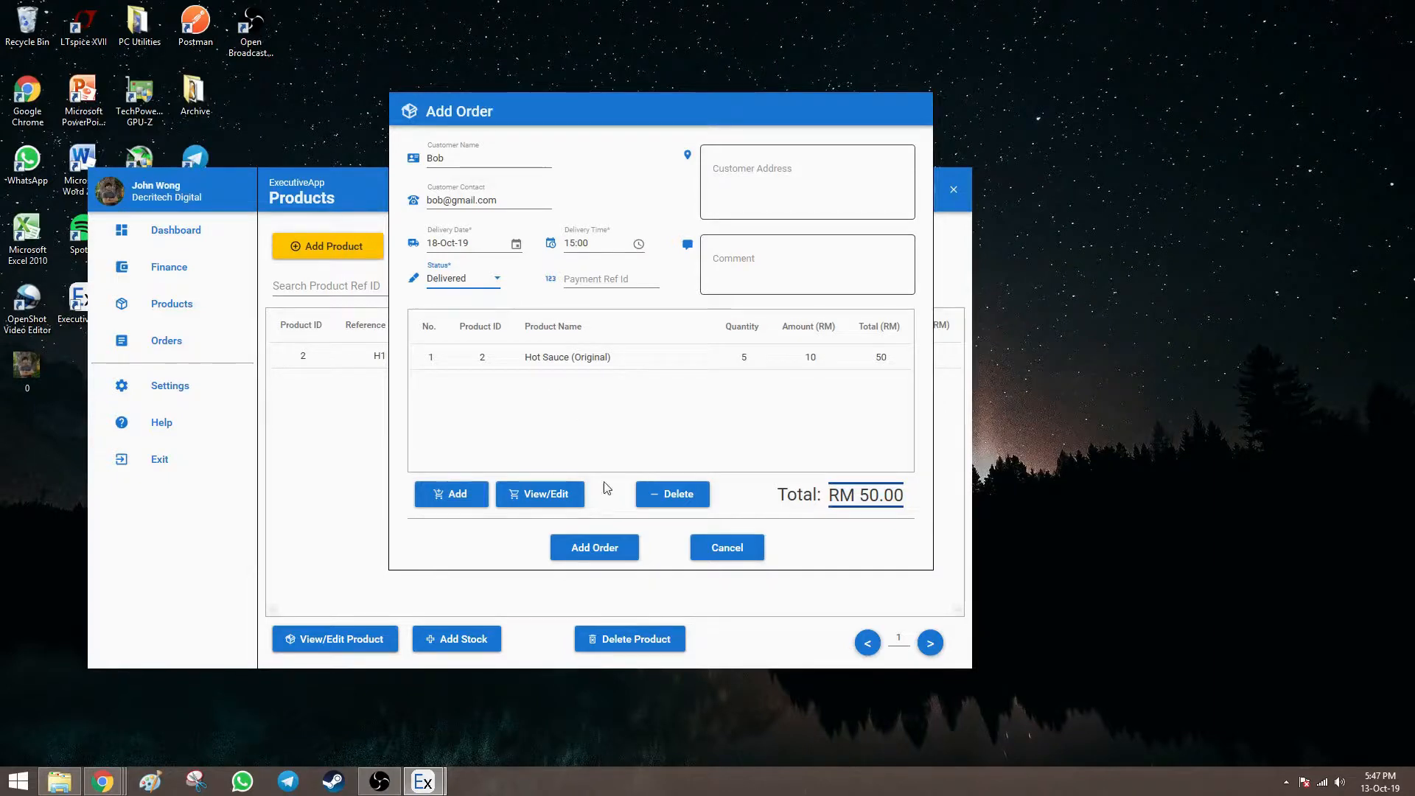
click(627, 550)
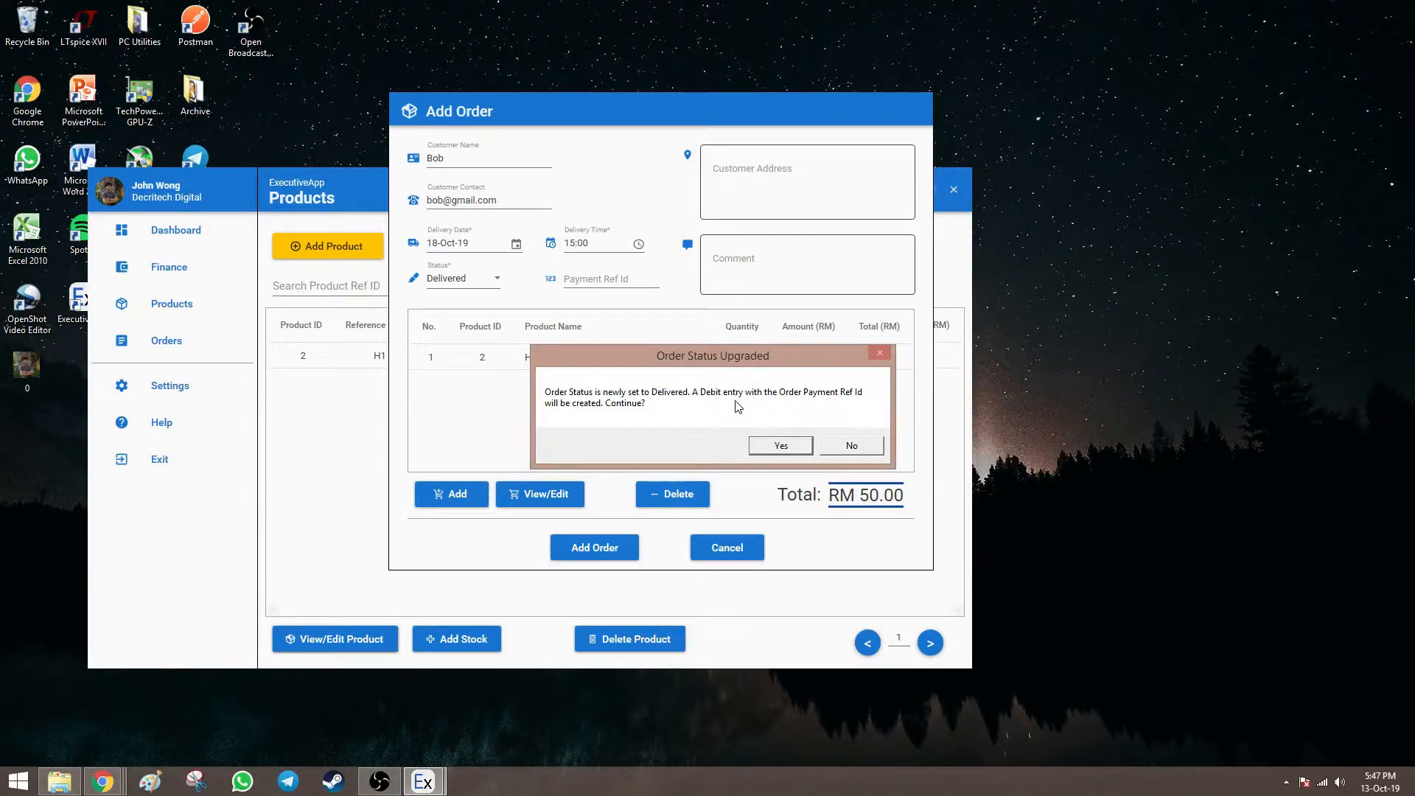
click(781, 445)
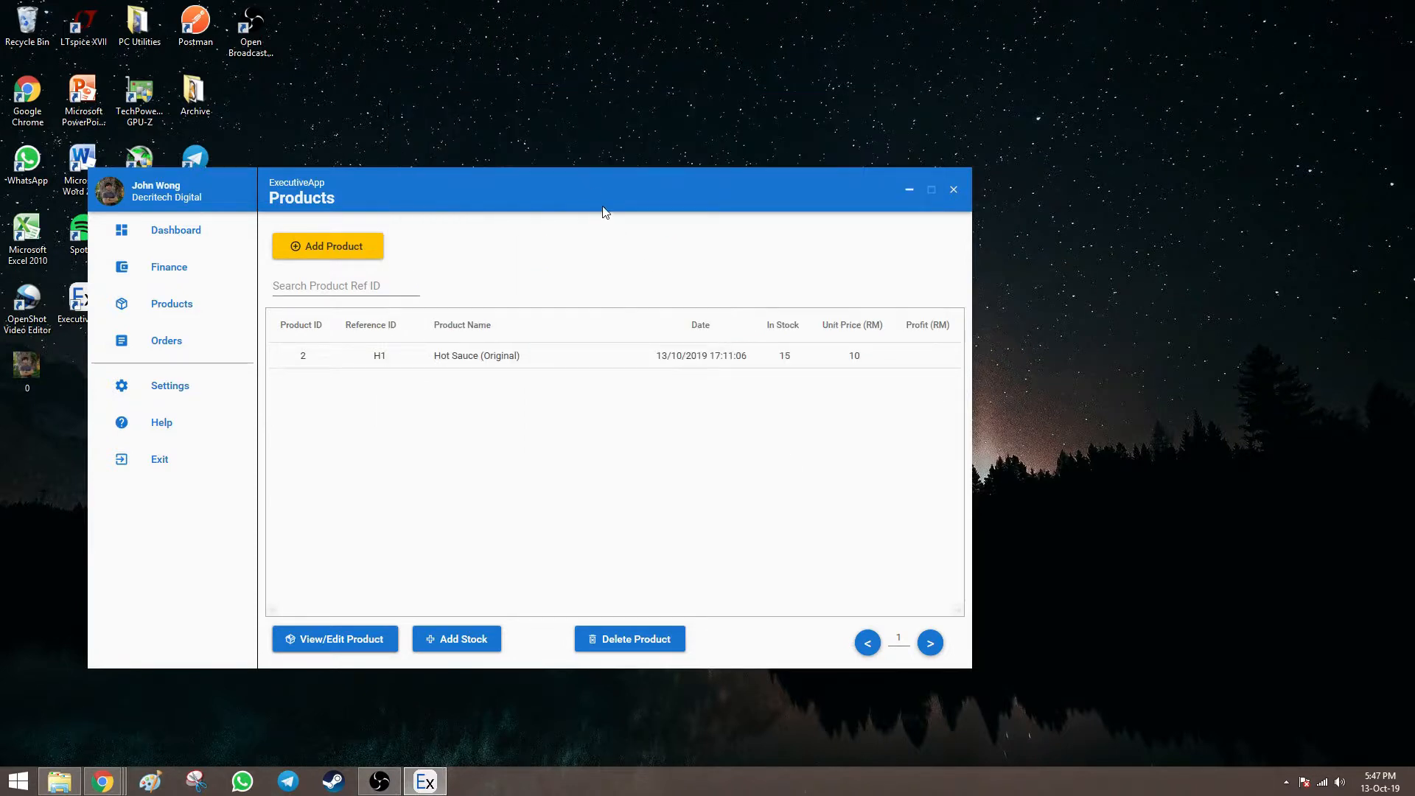
Step: Go to Finance and select the RM 50 'Order 3 Sale' debit entry
drag(590, 188, 763, 174)
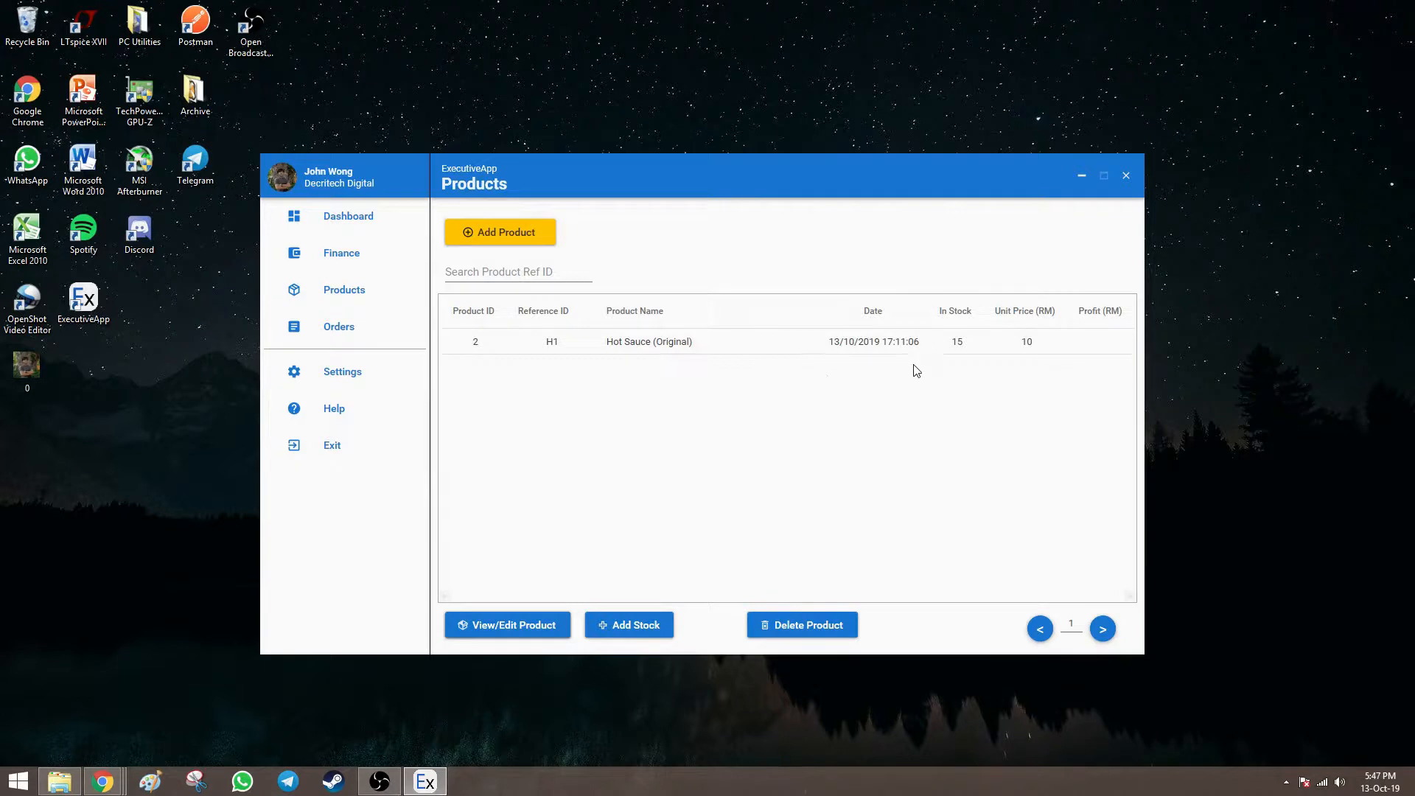
click(947, 346)
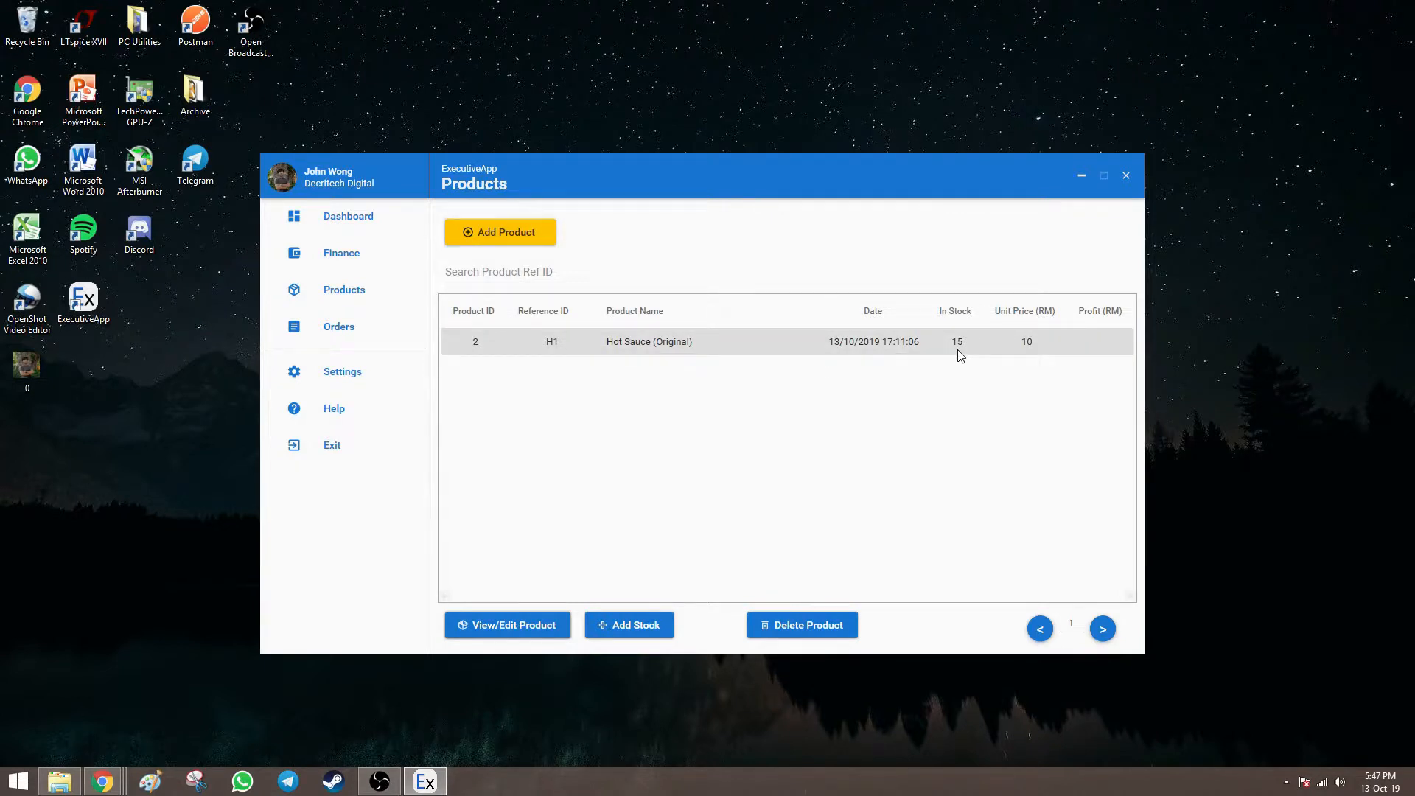
click(376, 251)
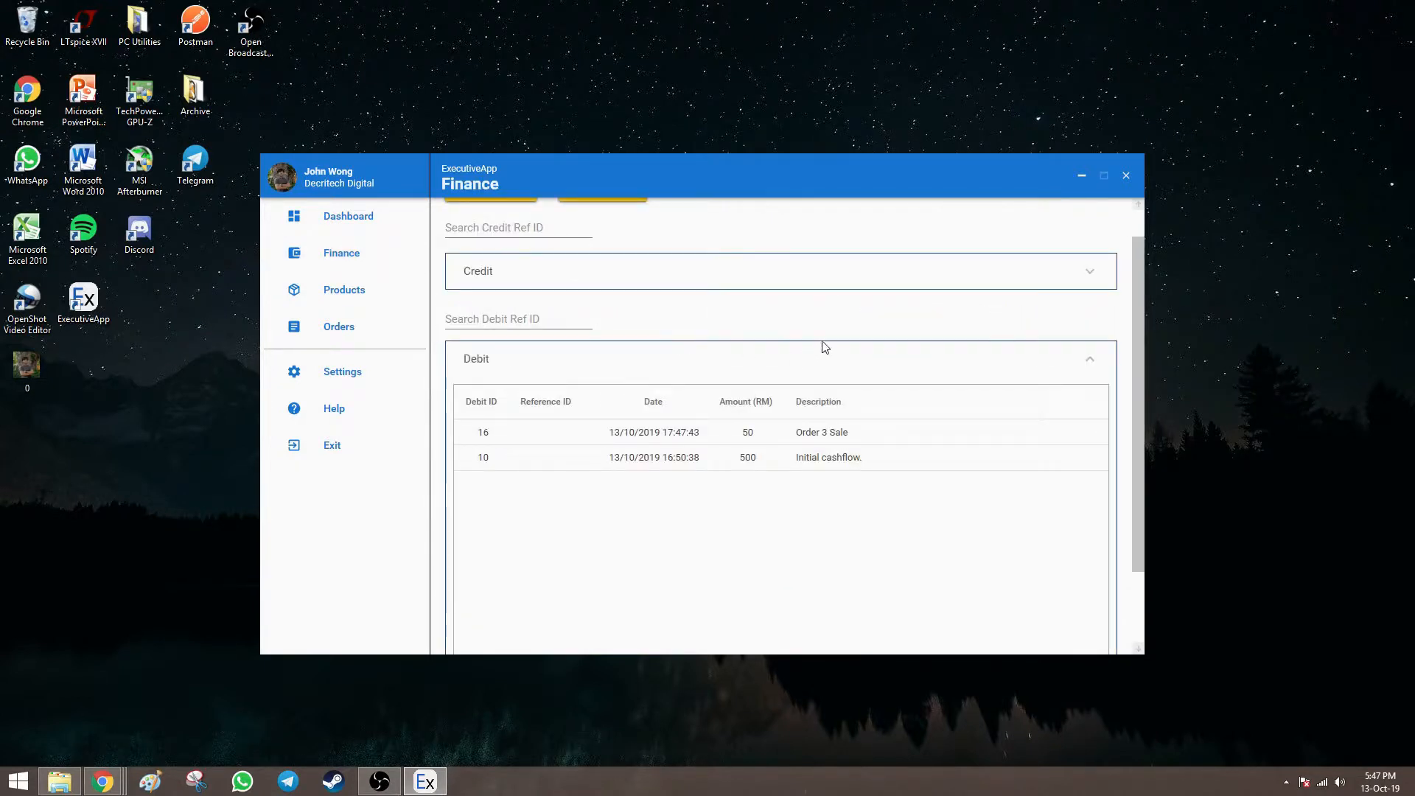
drag(1132, 374, 1138, 426)
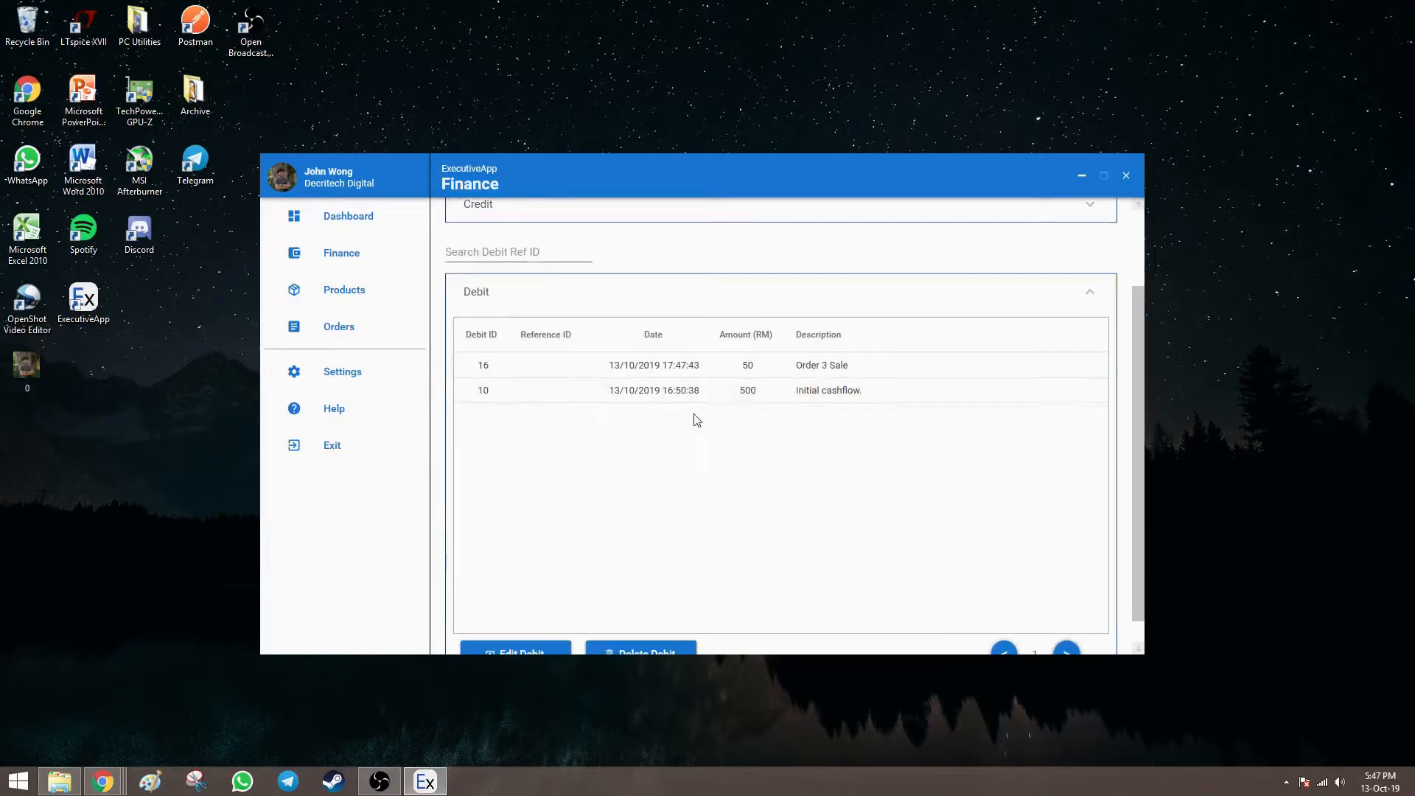
click(863, 371)
Step: Try deleting order 3 on Orders, dismiss the cannot-delete warning, and open it for editing
click(372, 329)
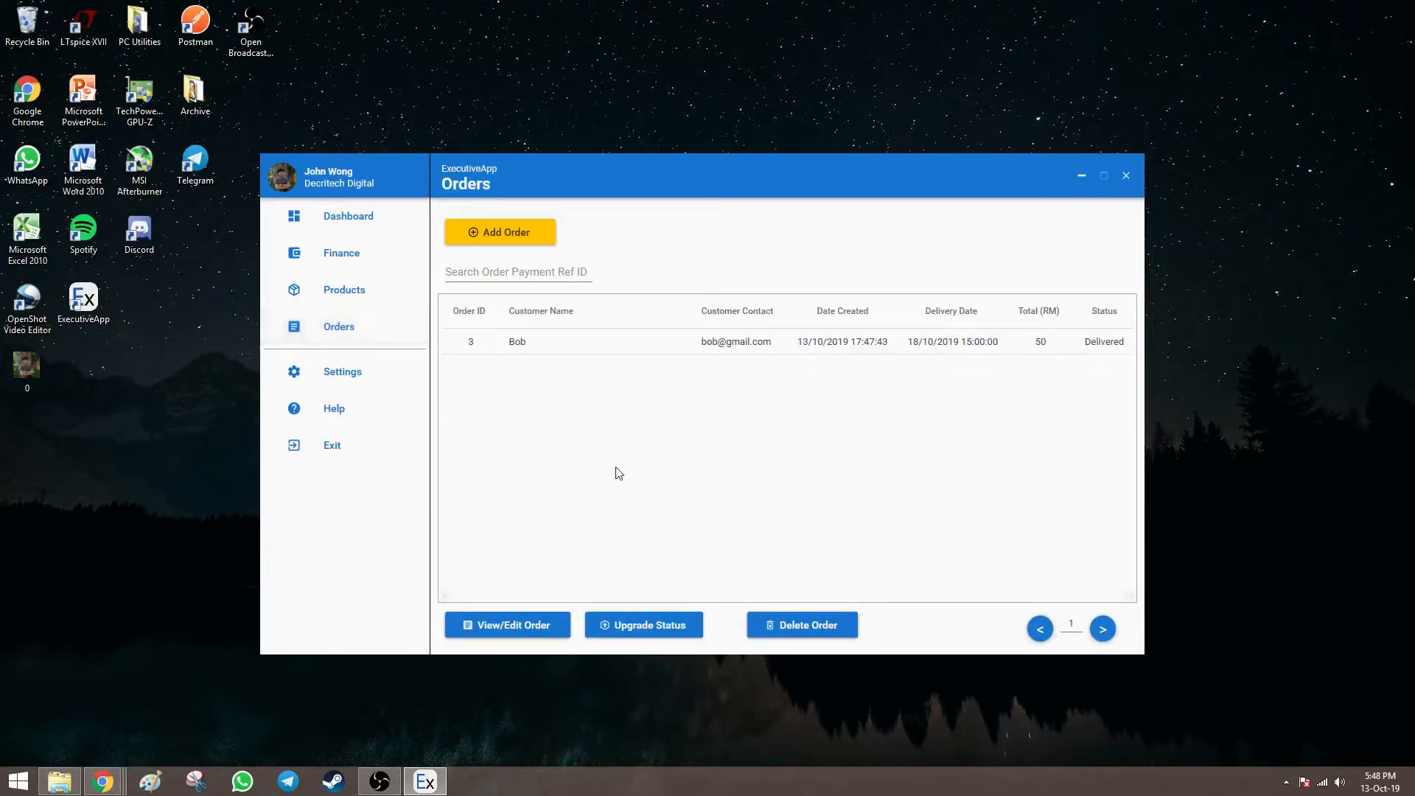
click(634, 346)
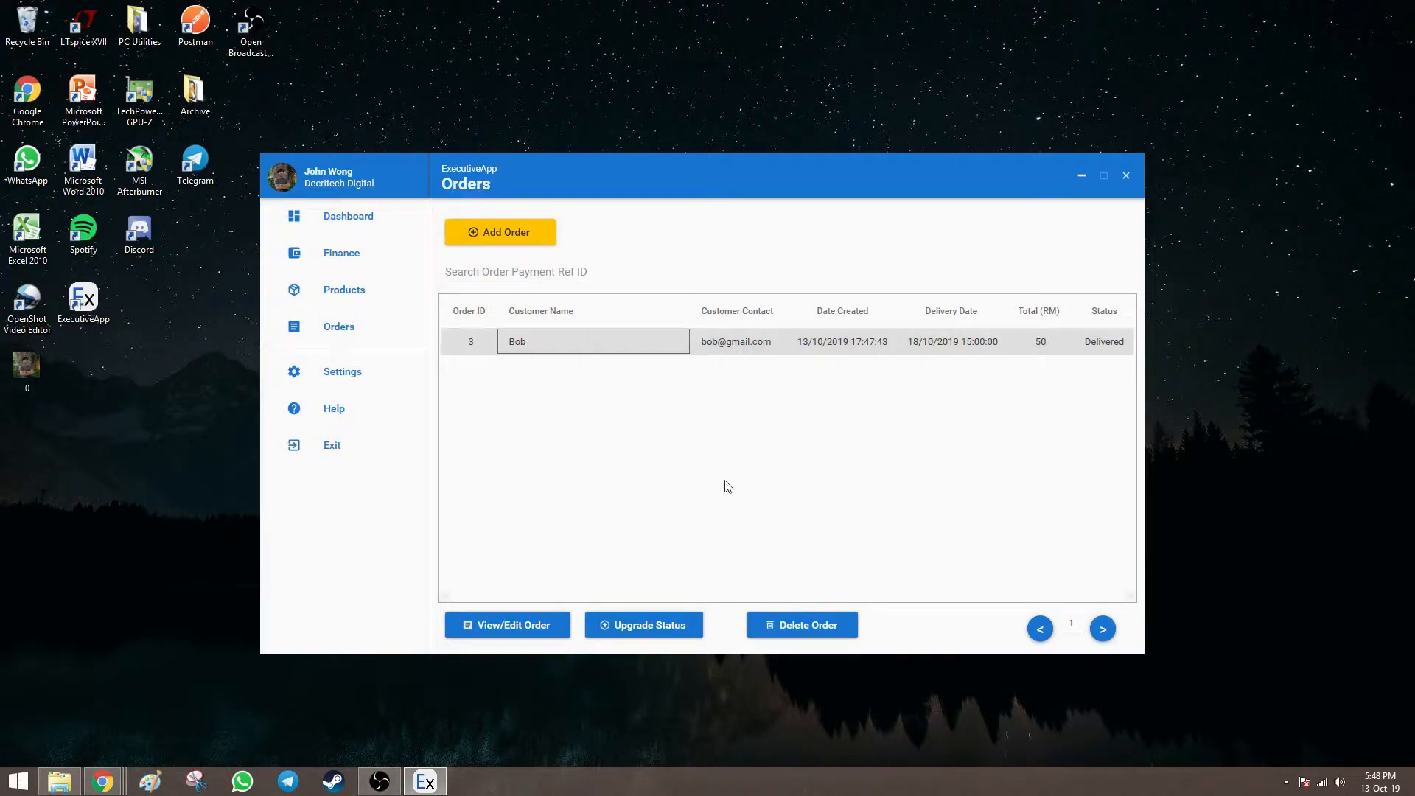
click(806, 622)
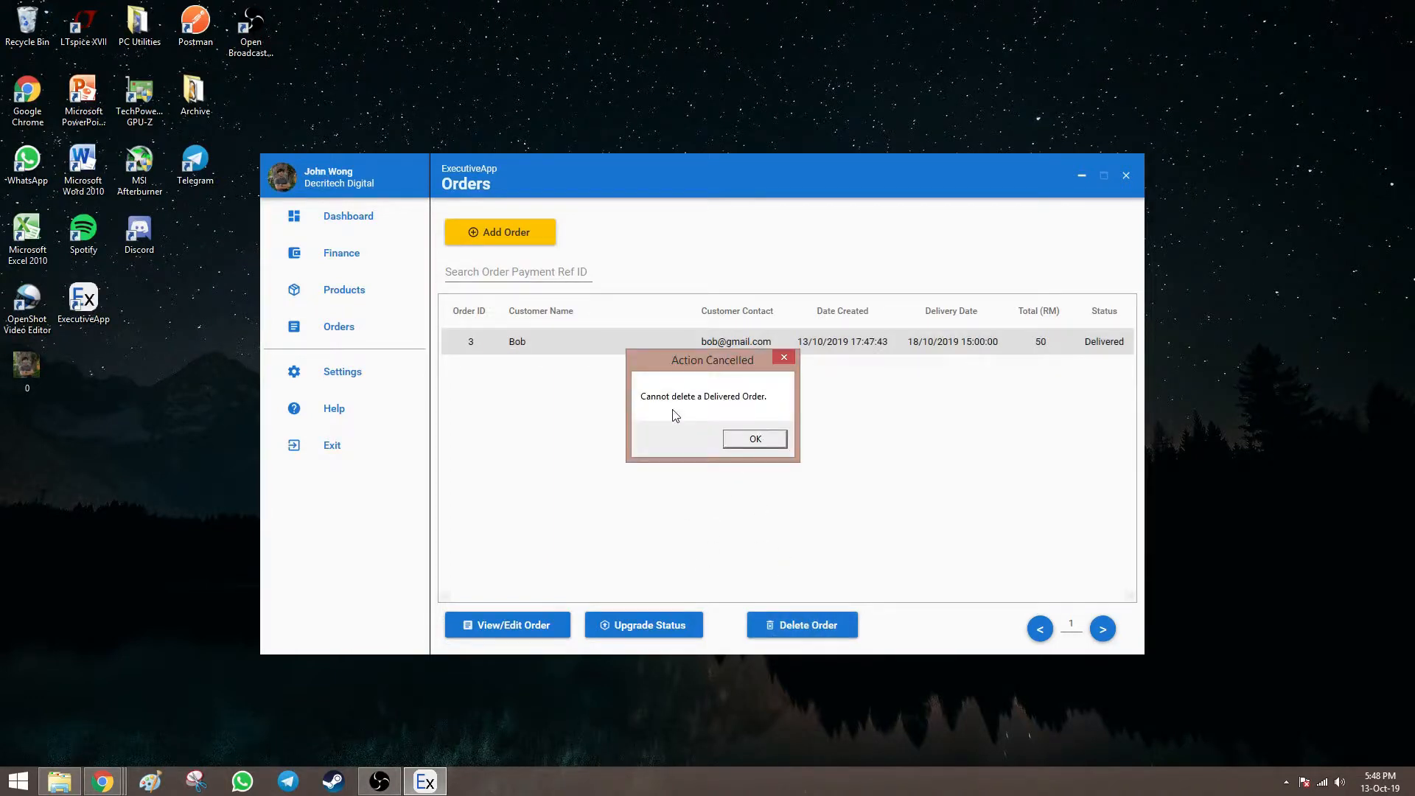
click(770, 440)
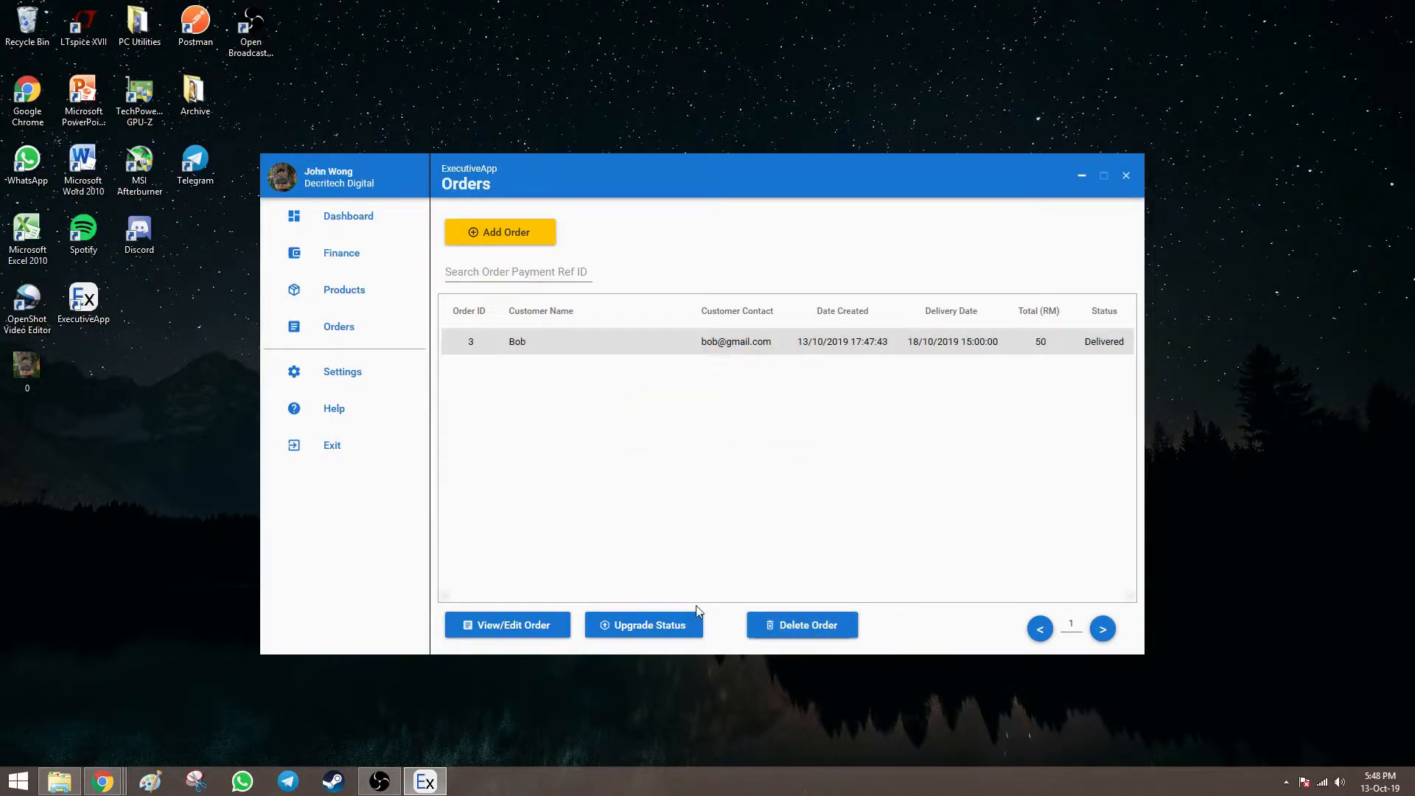
click(546, 622)
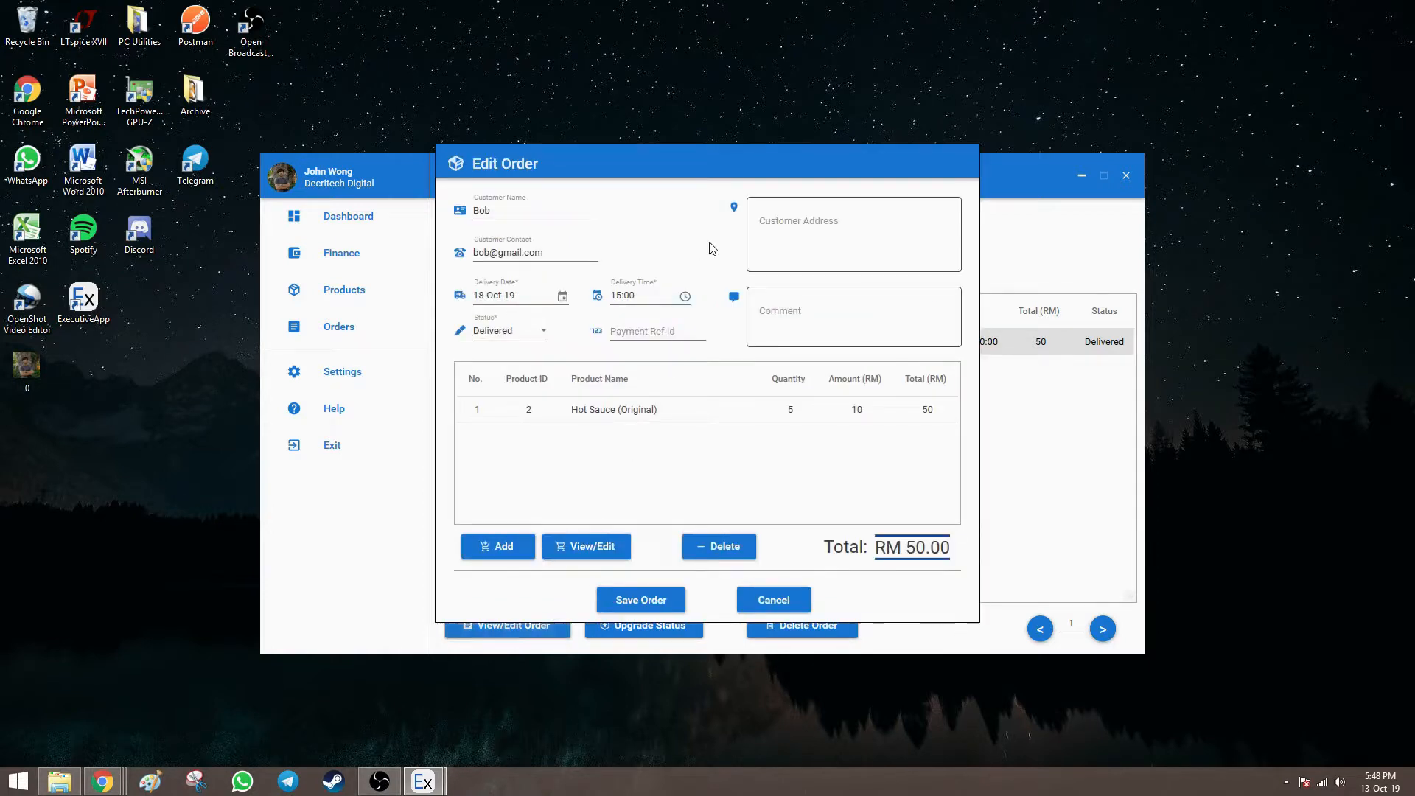
Step: View the Hot Sauce (Original) item's details and close them unchanged
drag(718, 157, 740, 157)
click(639, 410)
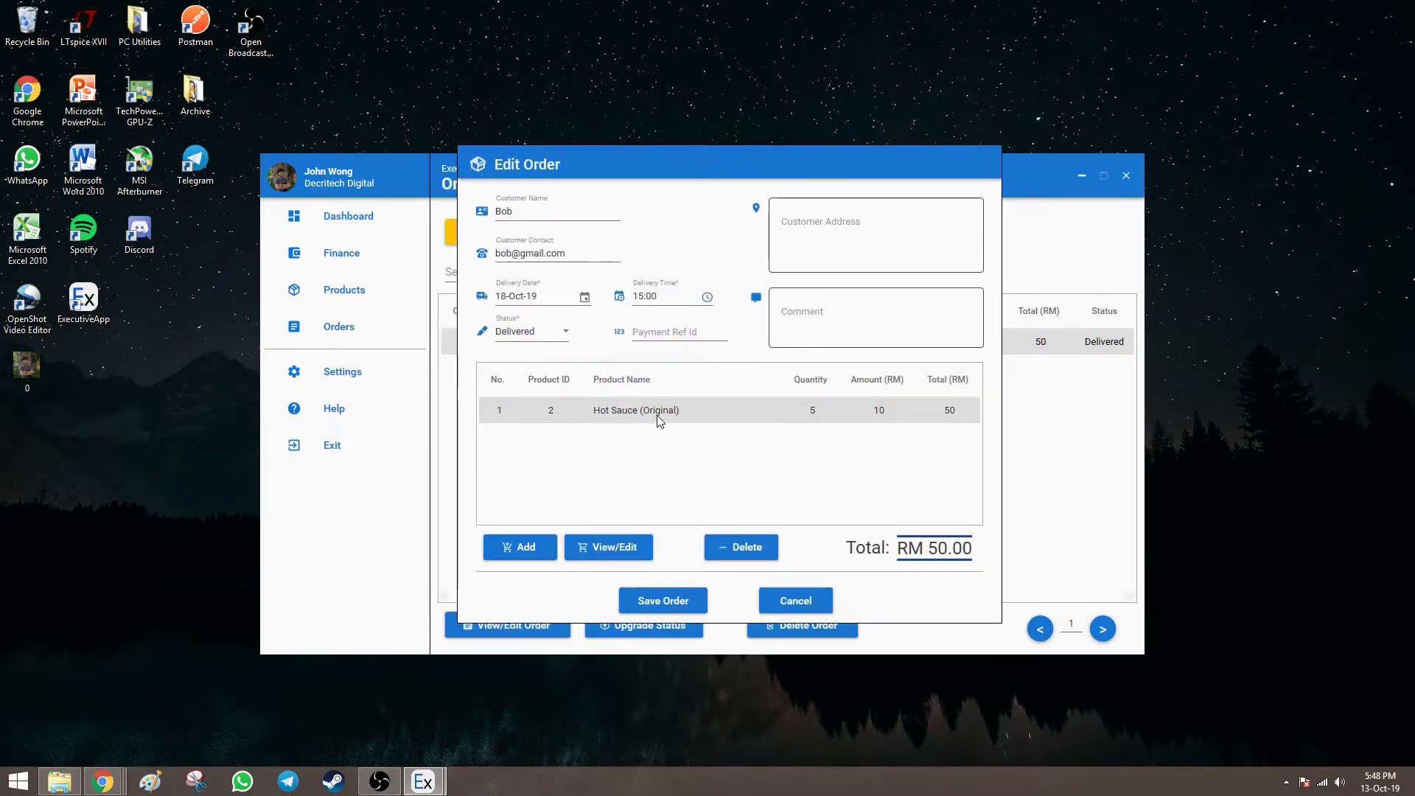
click(632, 553)
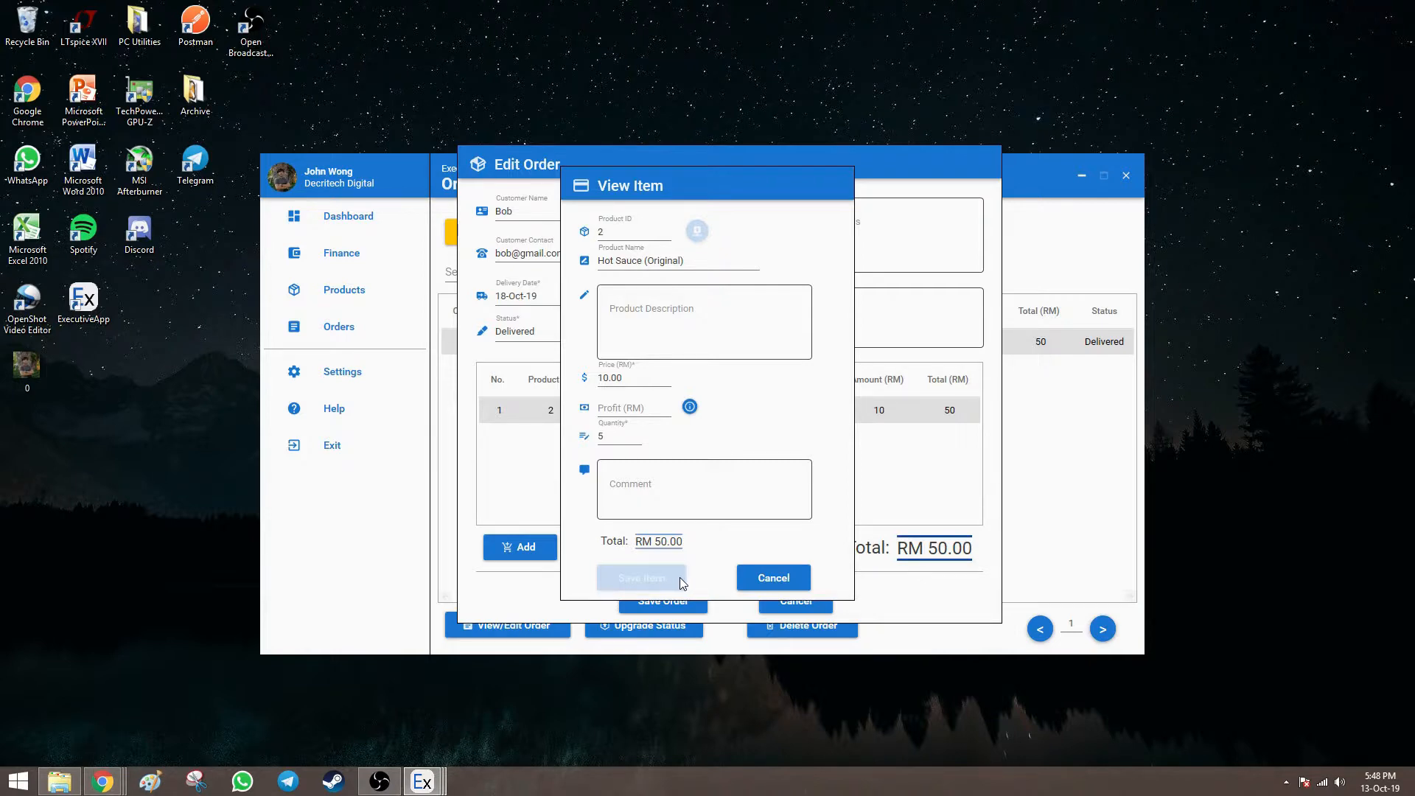
click(762, 578)
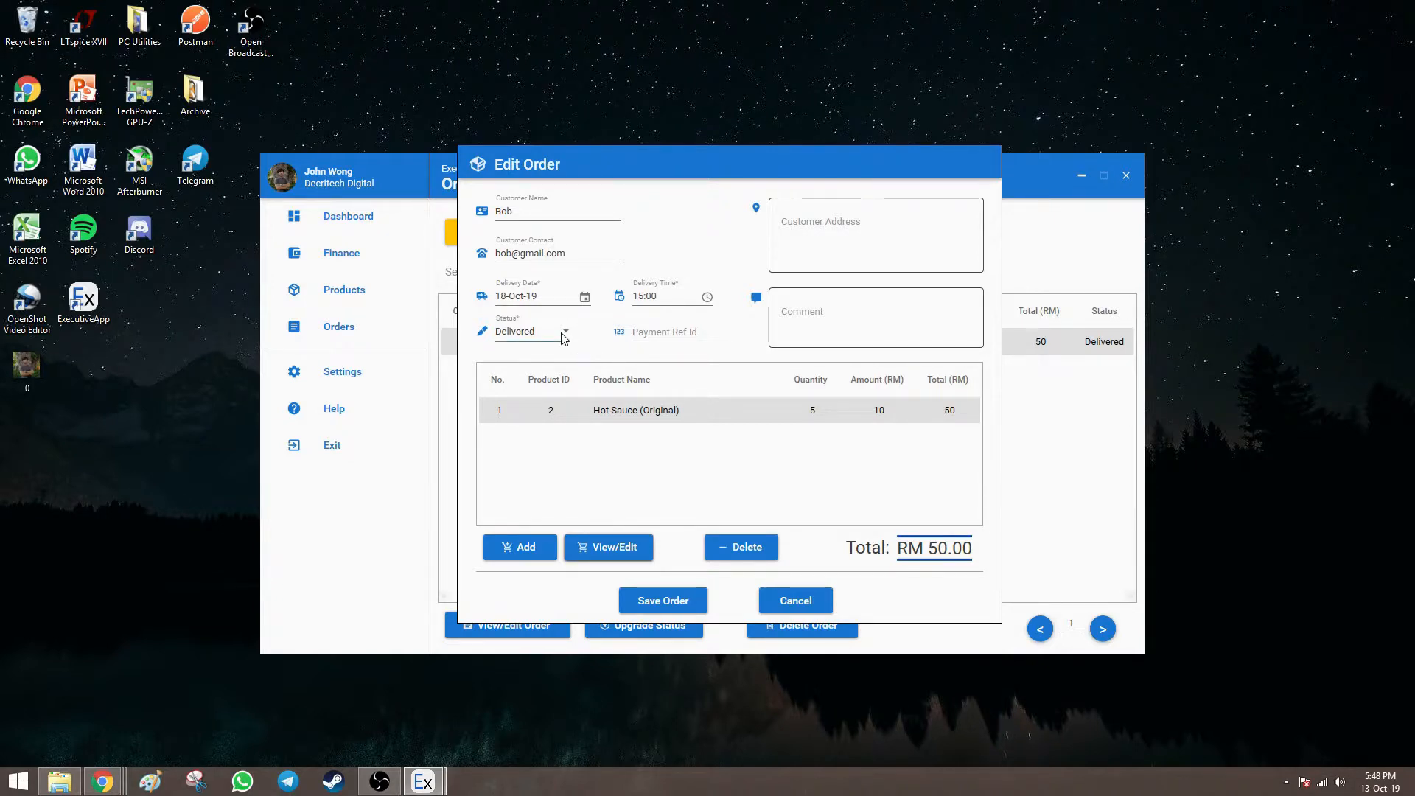
Step: Change order 3's status to Pending, save, and accept the refund credit
click(565, 336)
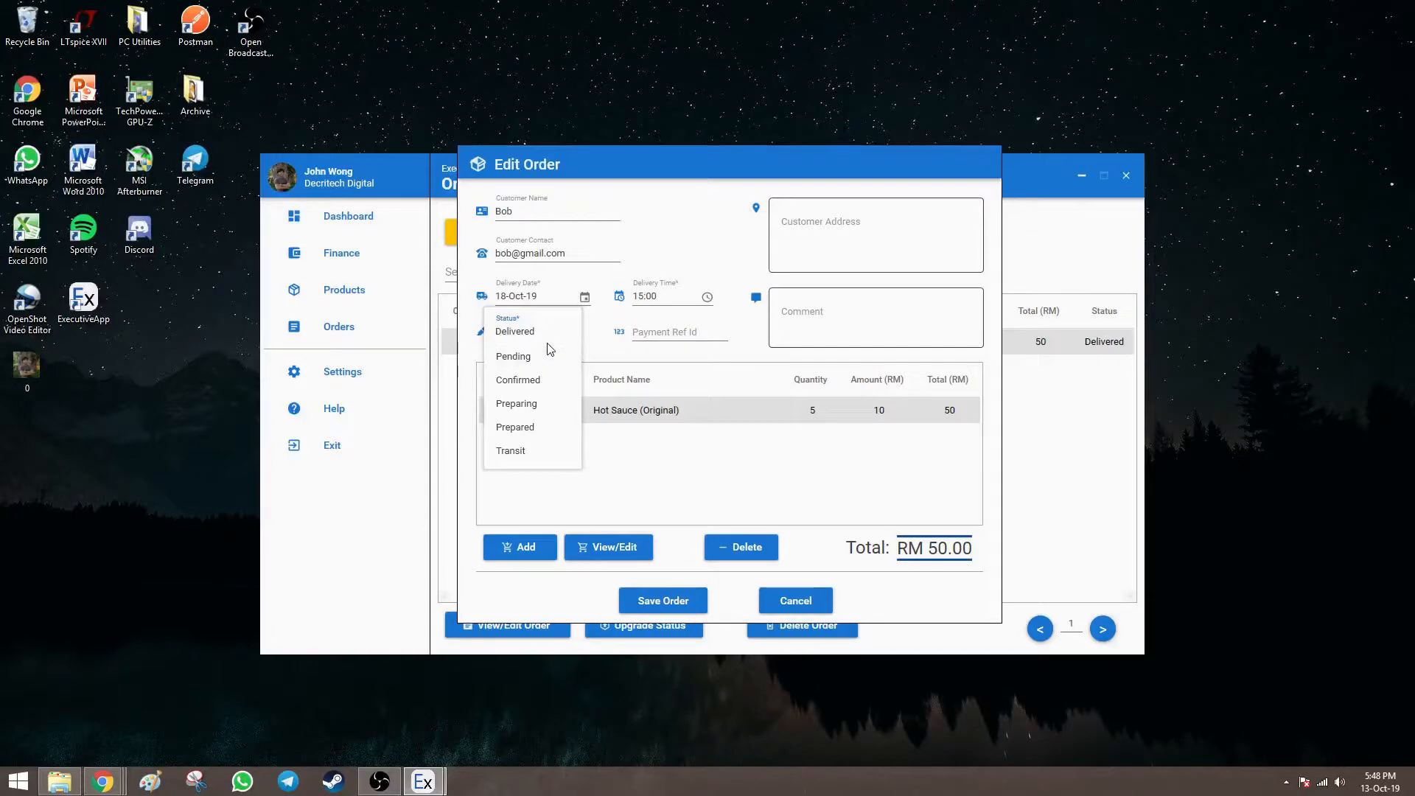
click(532, 357)
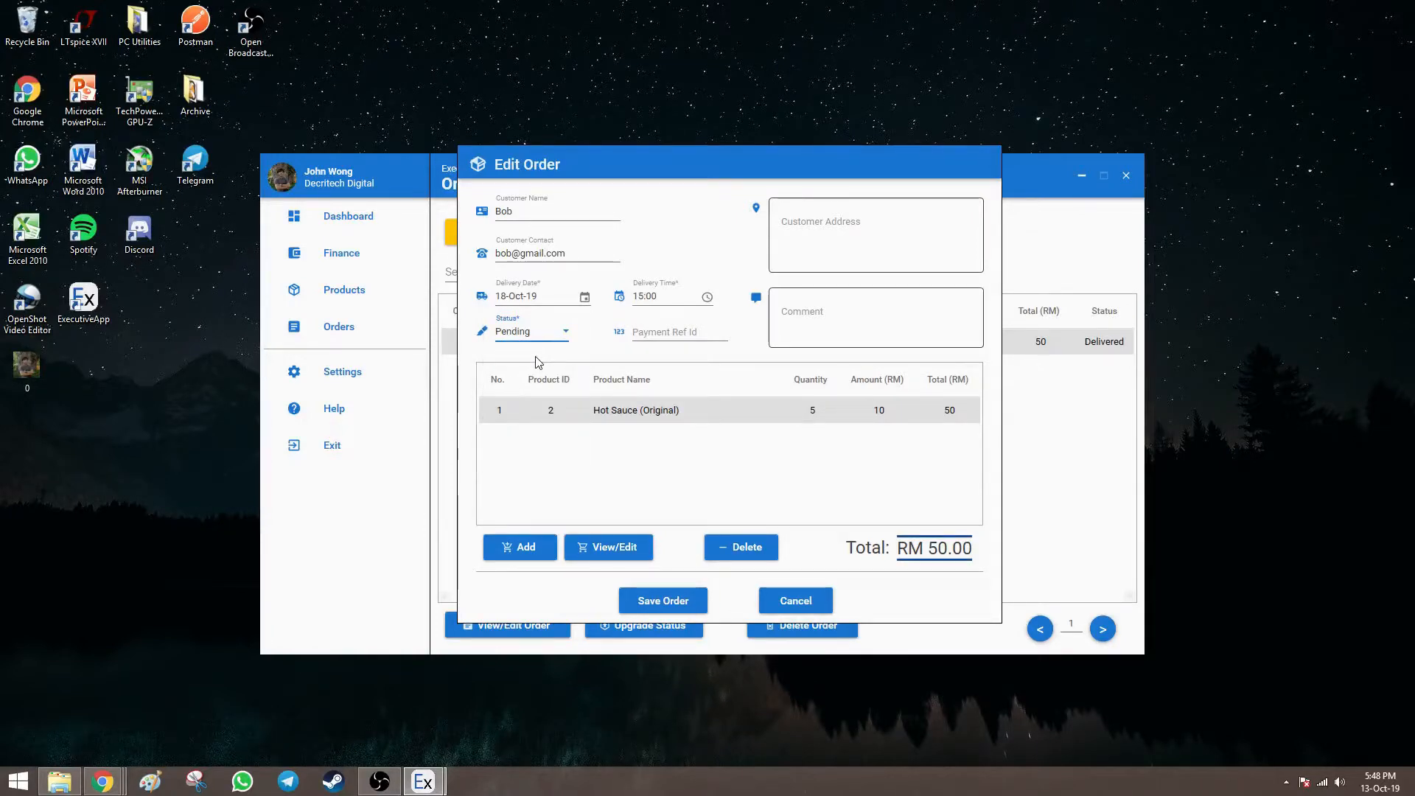
click(674, 599)
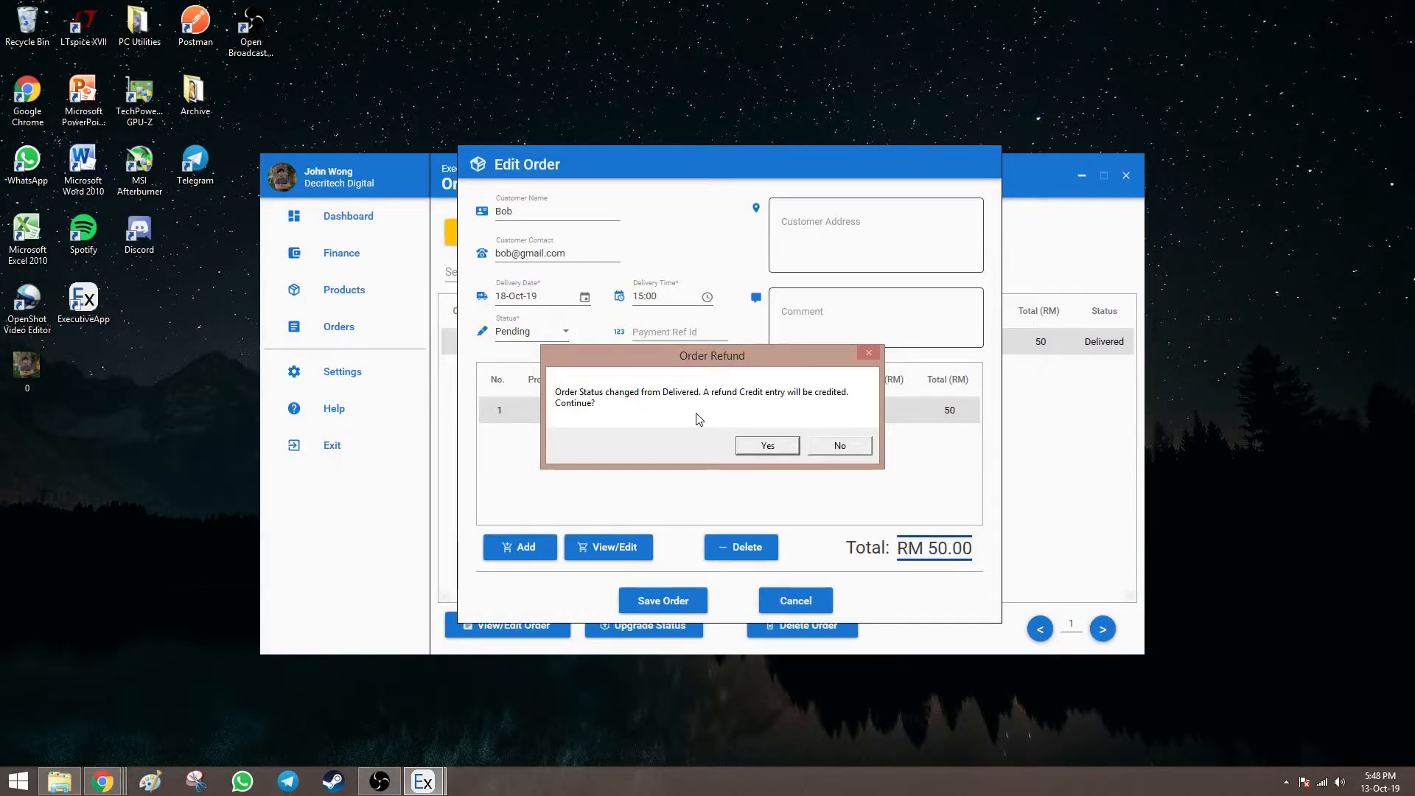
click(760, 445)
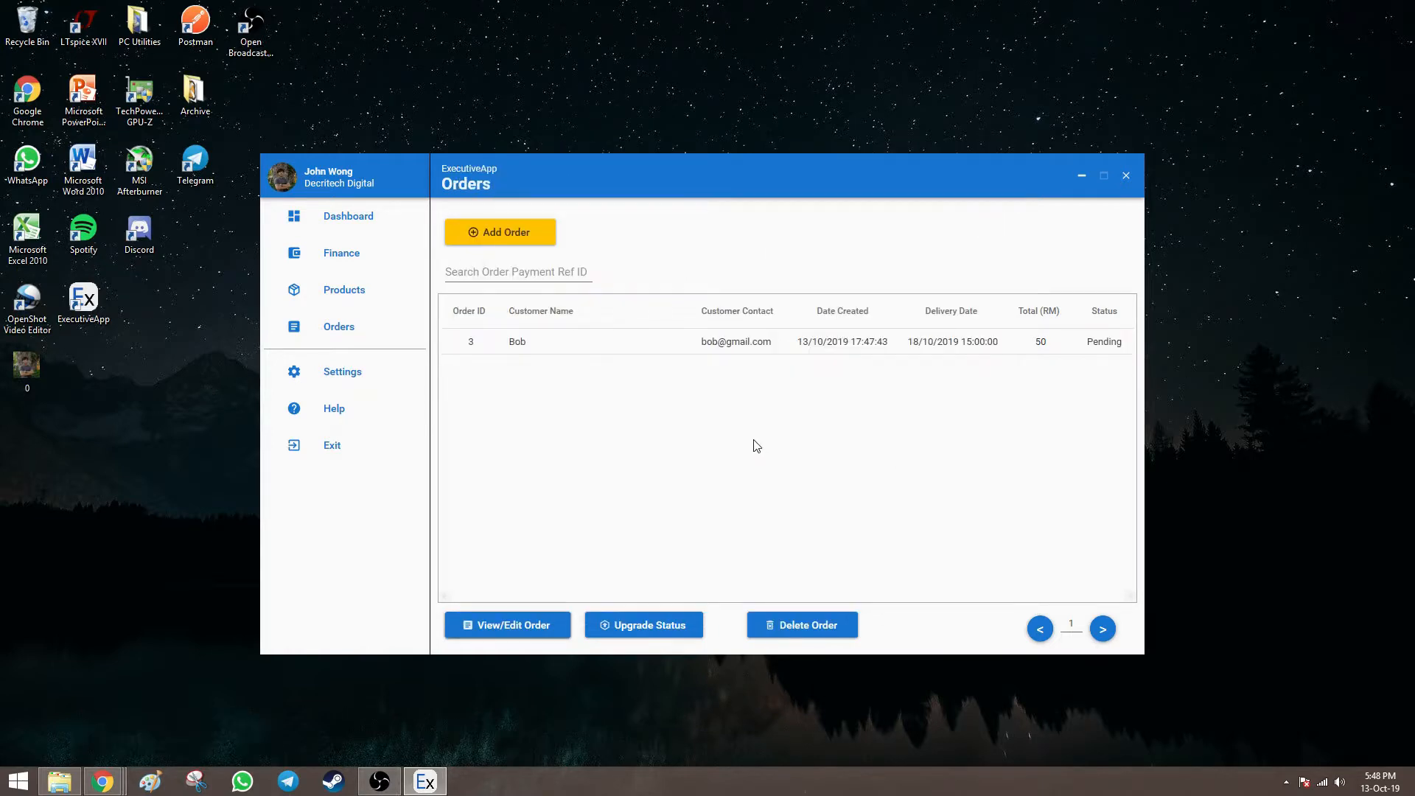
Step: Review the RM 50 'Order 3 Refund' credit in Finance, then return to Orders
click(378, 247)
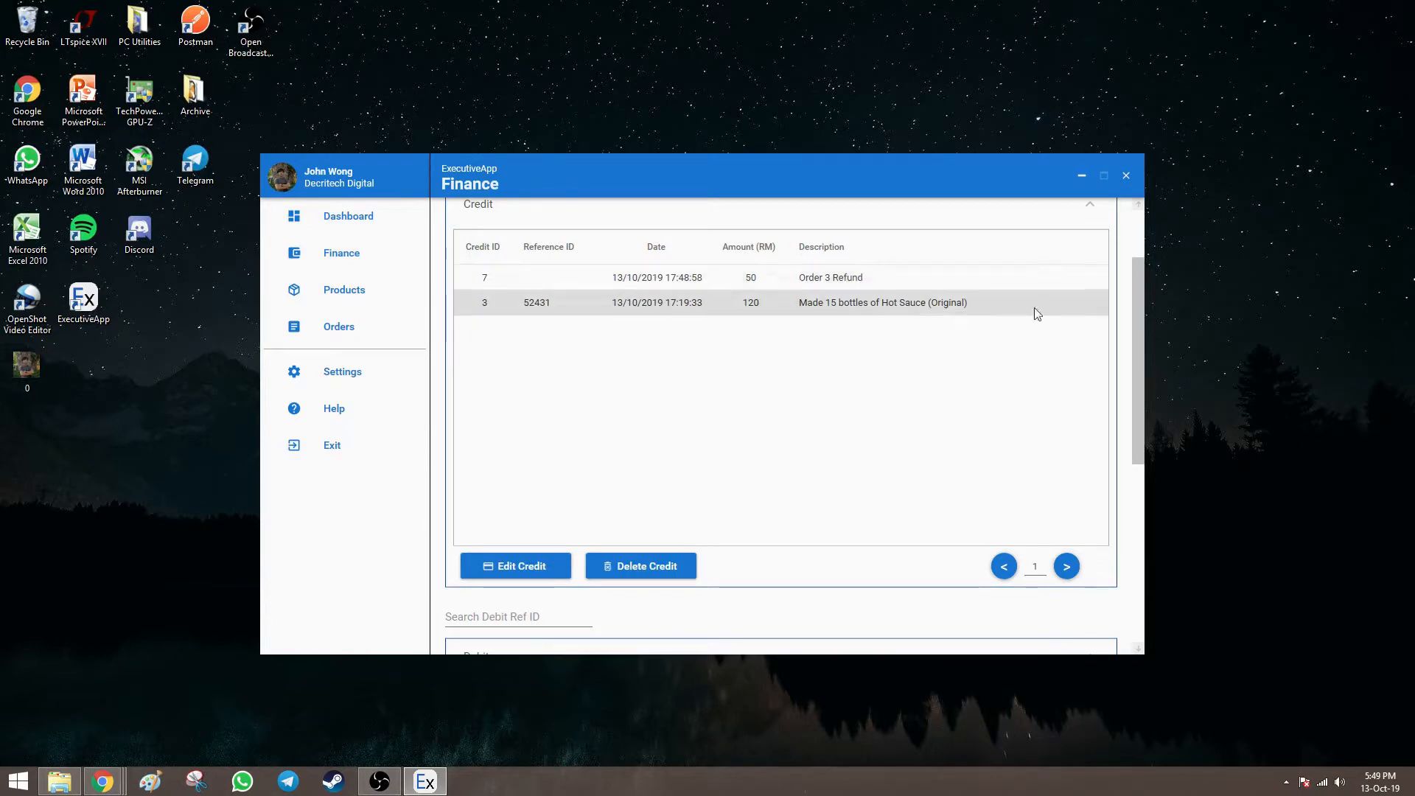
drag(1139, 323, 1119, 344)
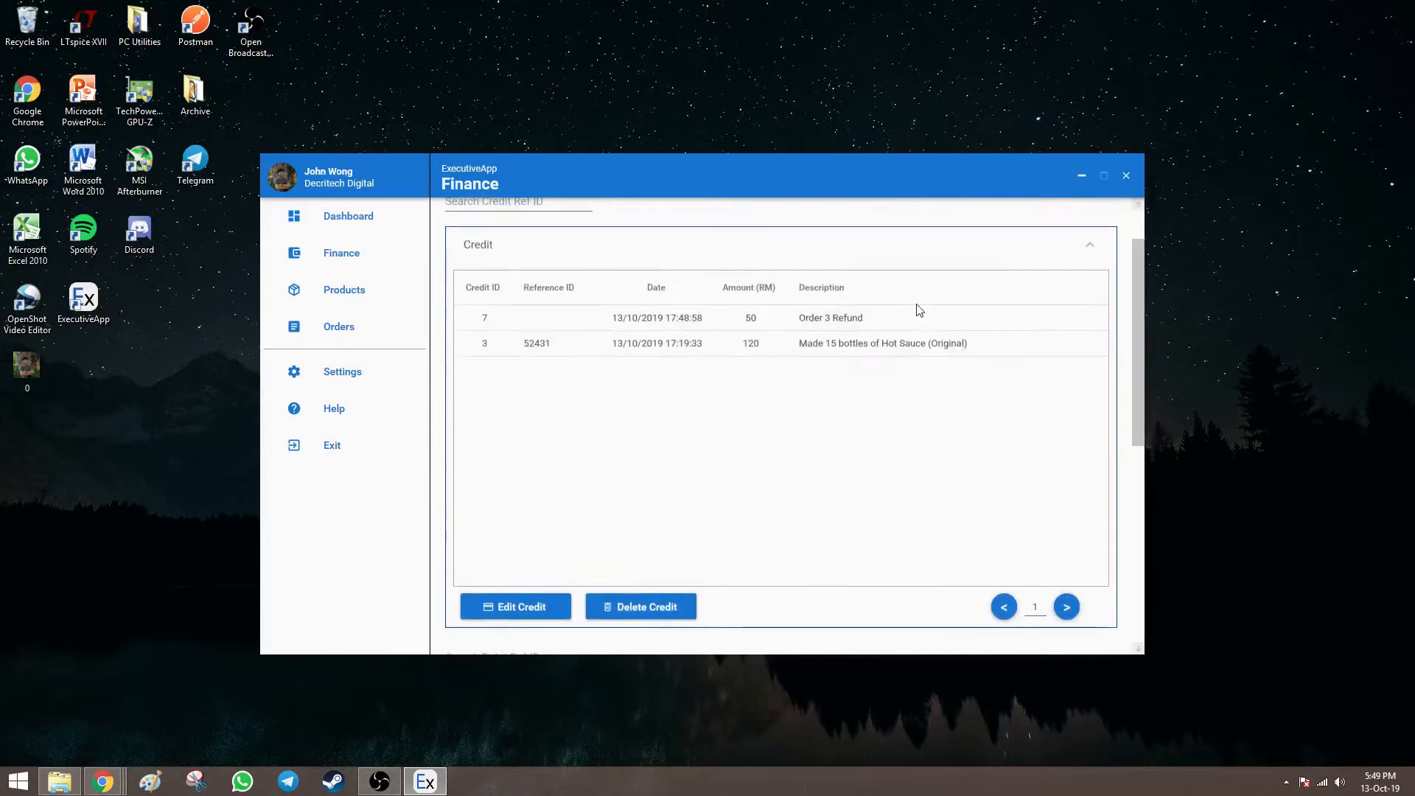
click(372, 295)
click(410, 330)
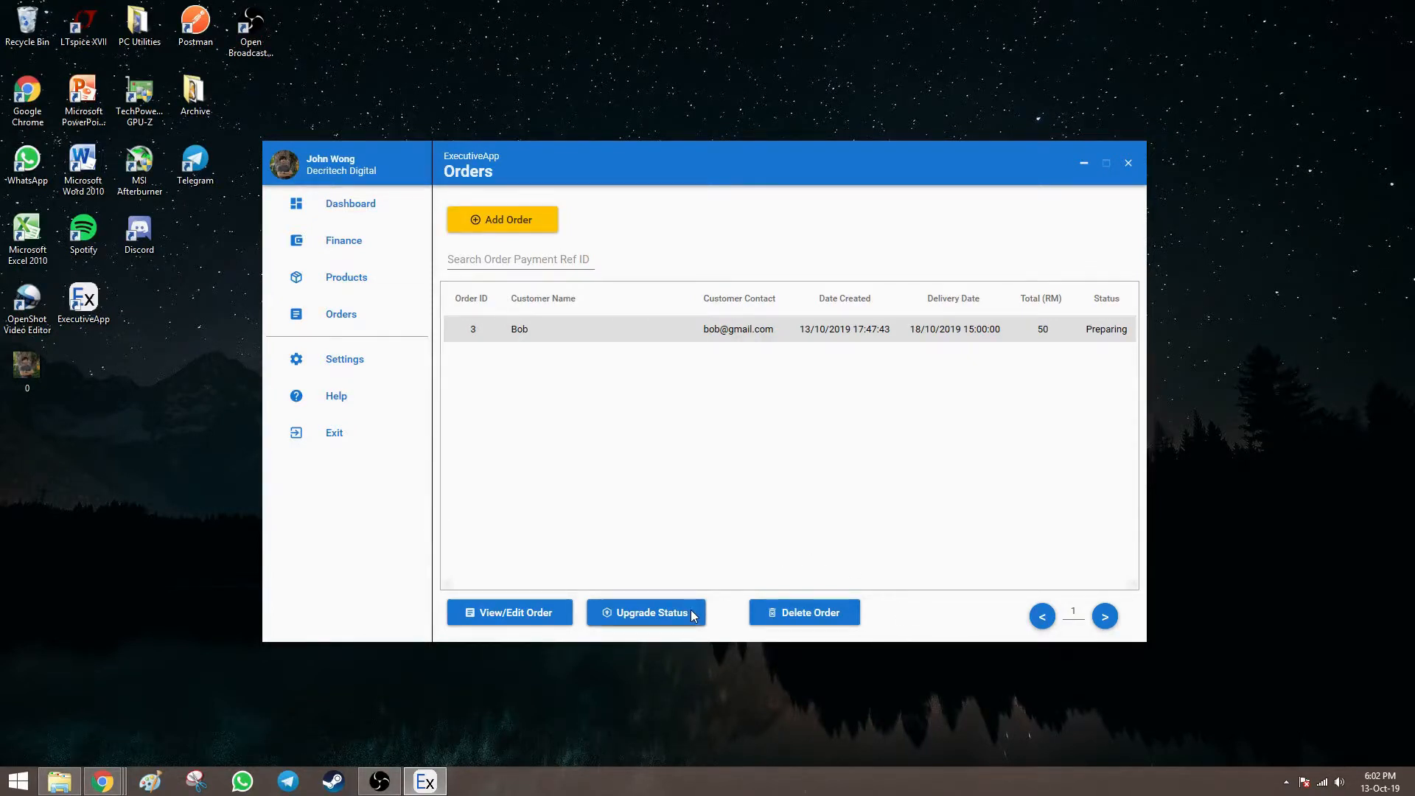
Step: Upgrade order 3's status to Prepared and confirm
click(676, 344)
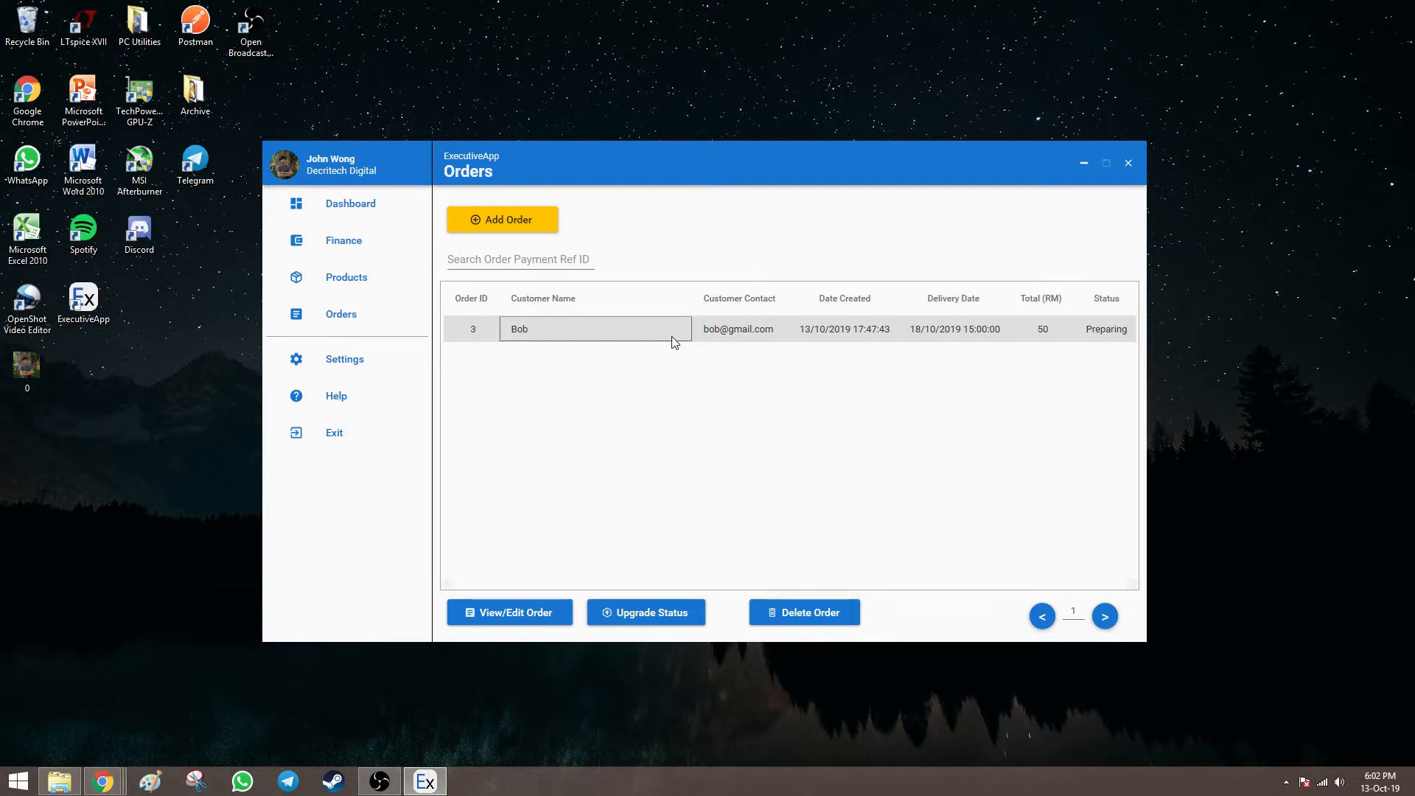
click(697, 617)
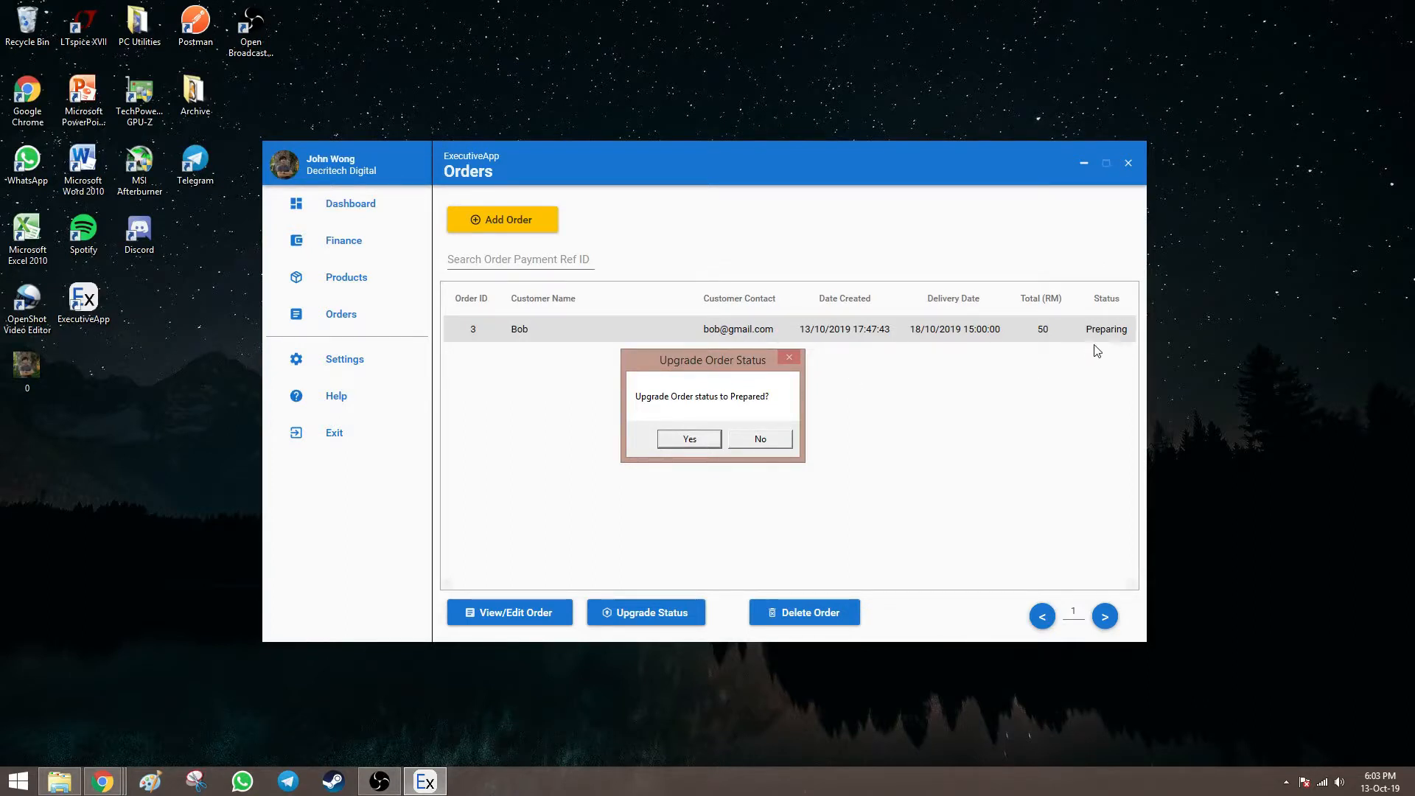
click(701, 441)
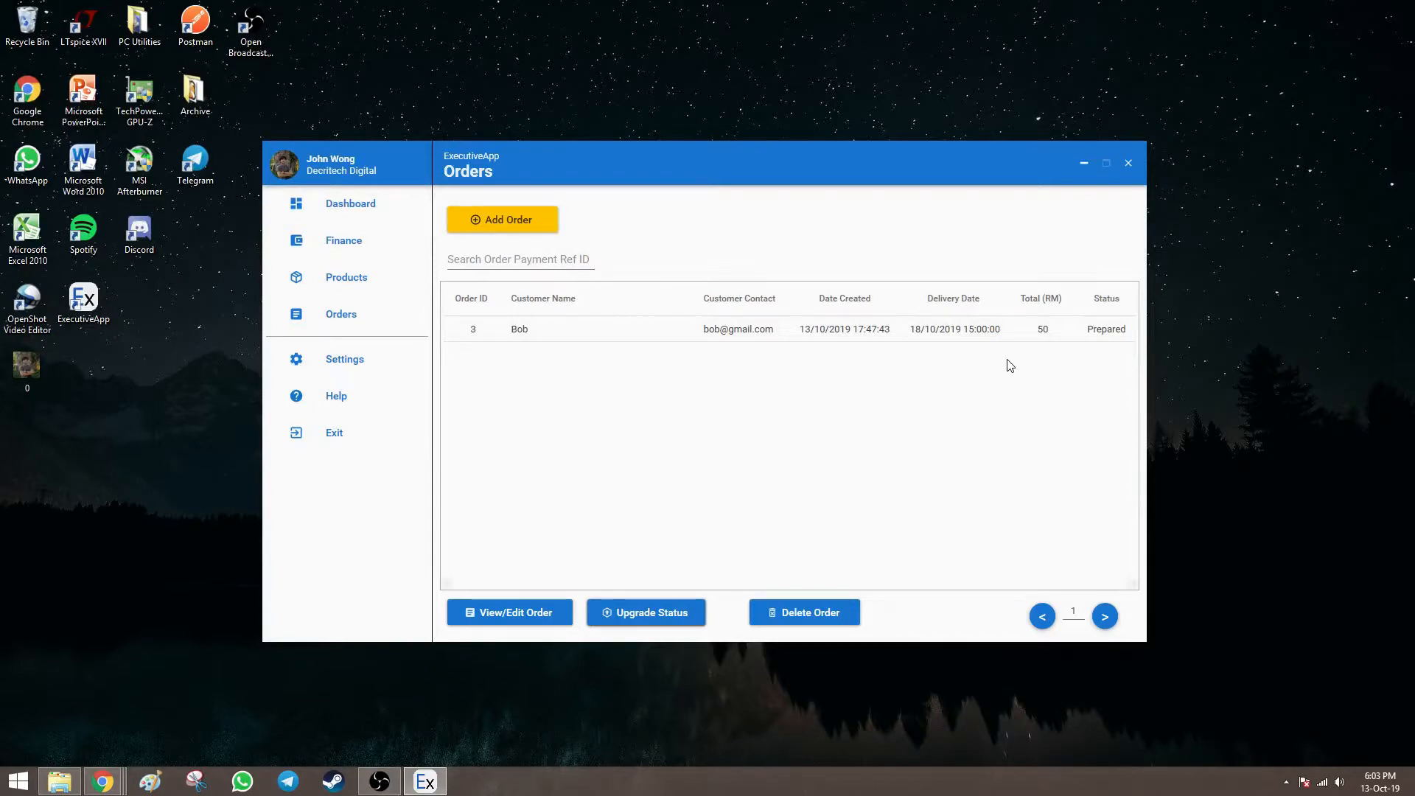
click(662, 332)
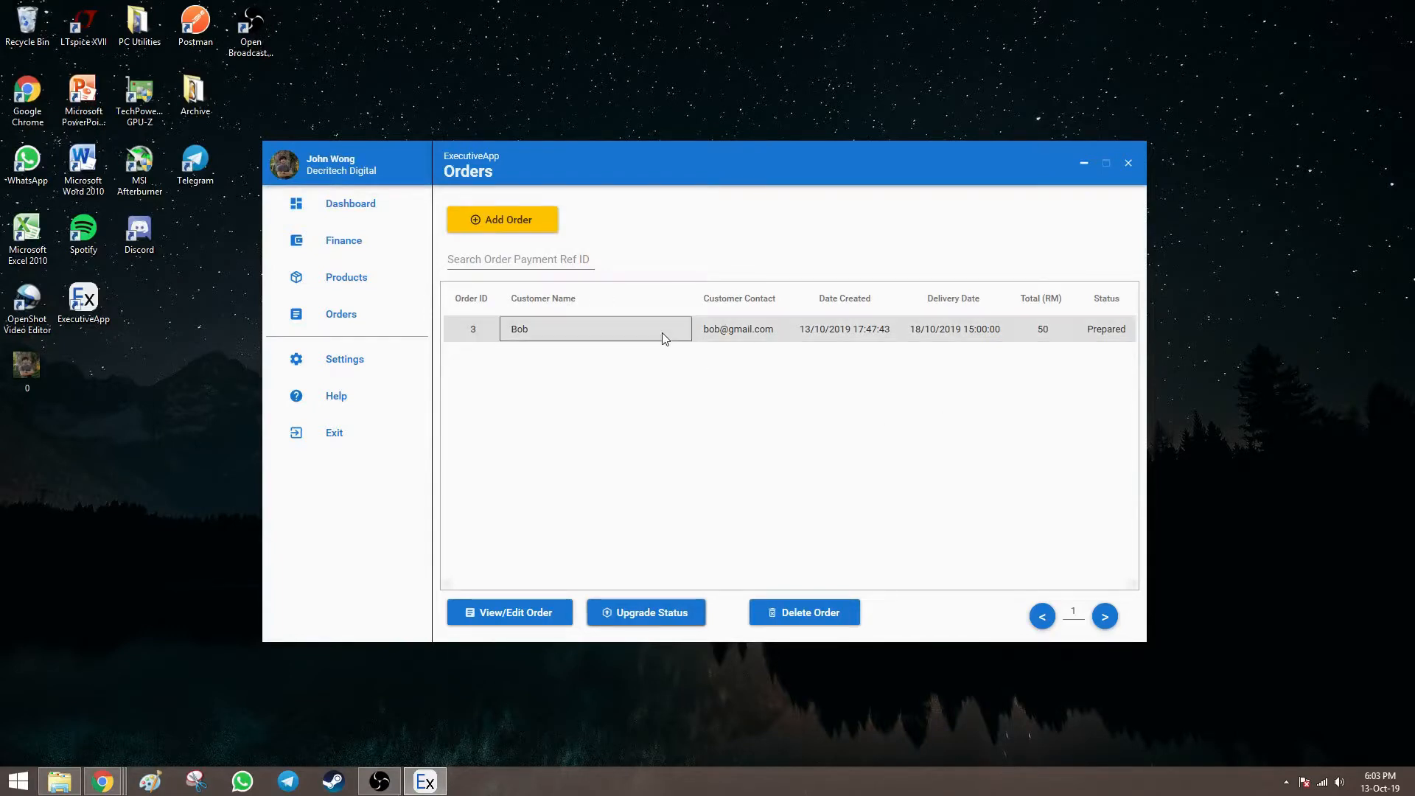
Step: Change the Hot Sauce (Original) item's price to RM 25.00 and its profit to 5.00
click(542, 610)
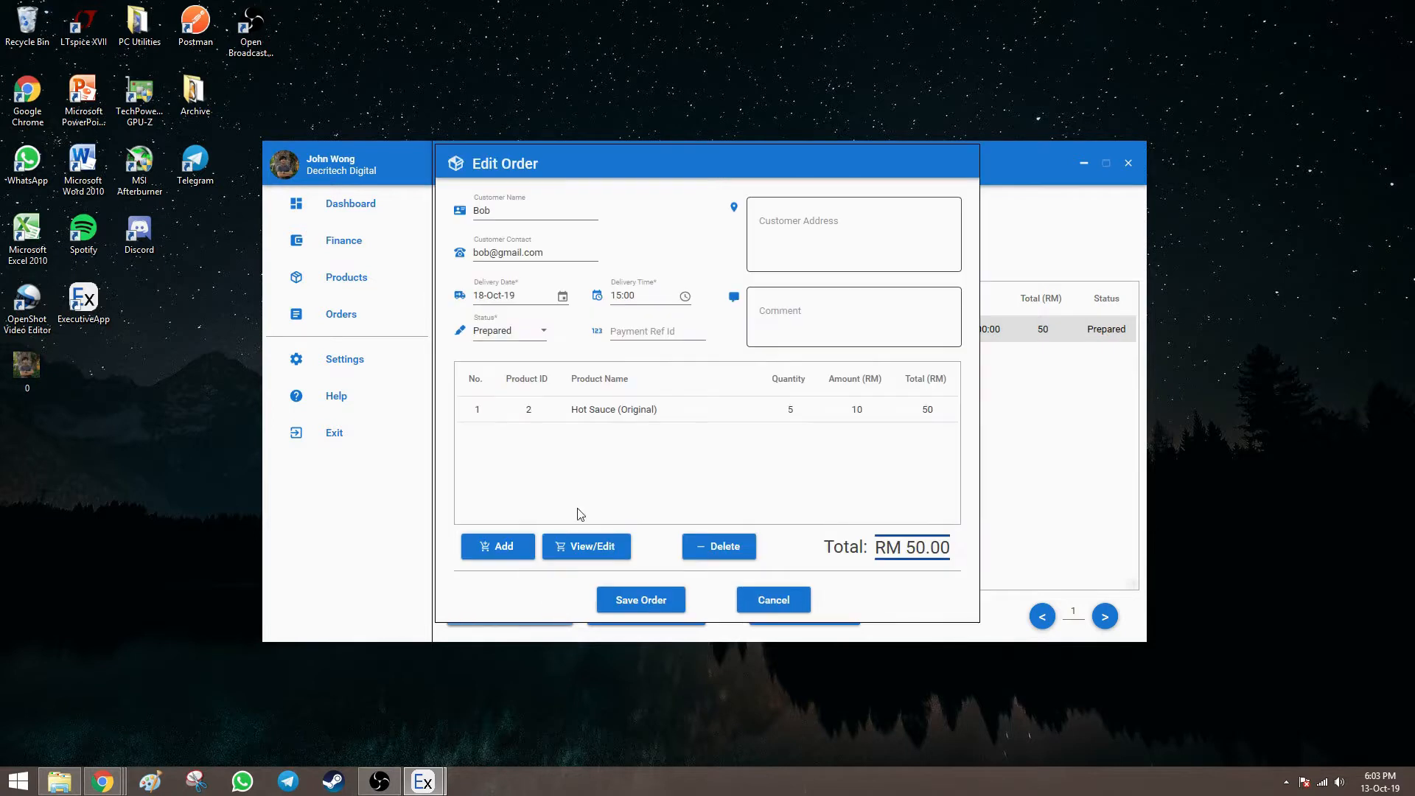
click(726, 410)
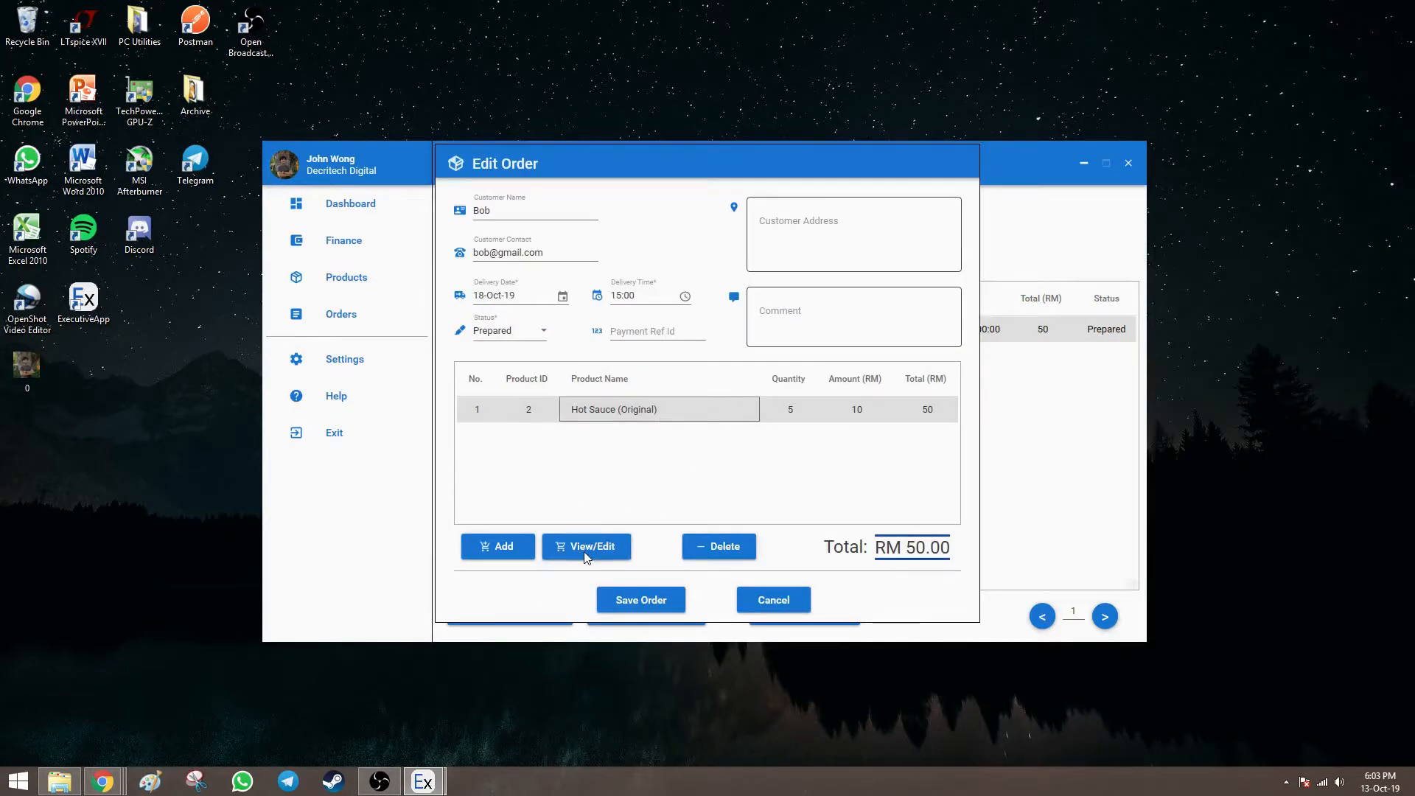
click(618, 556)
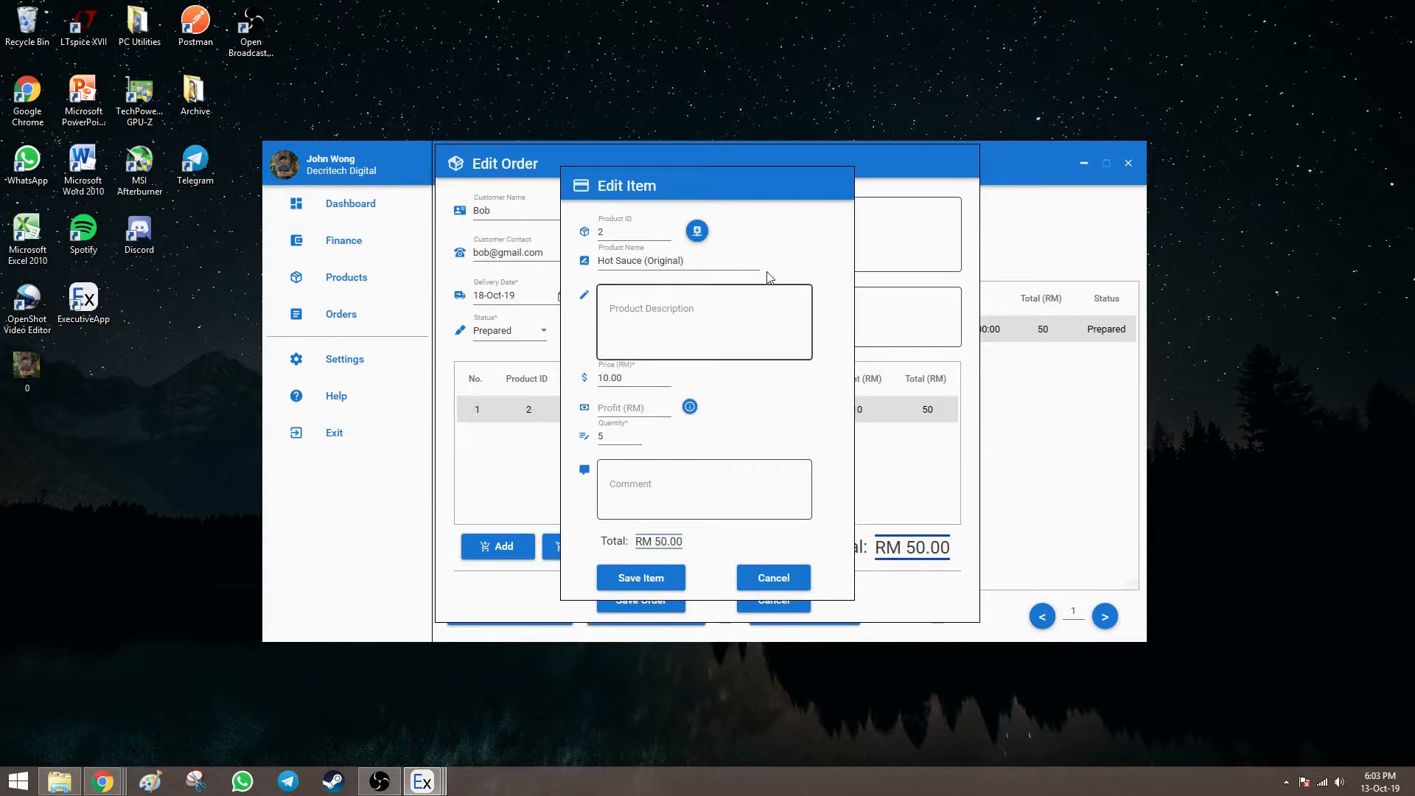
drag(768, 185, 777, 181)
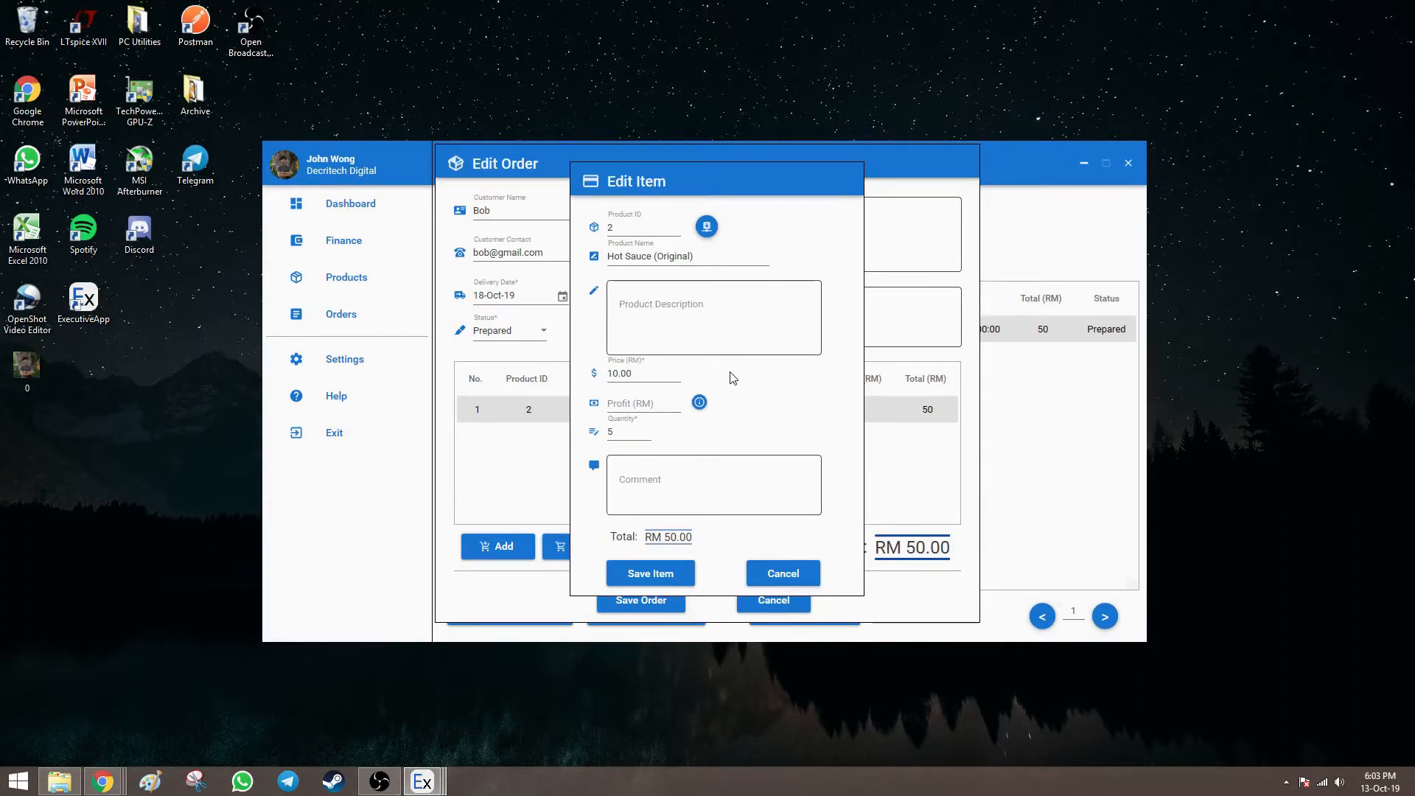
drag(649, 374, 588, 383)
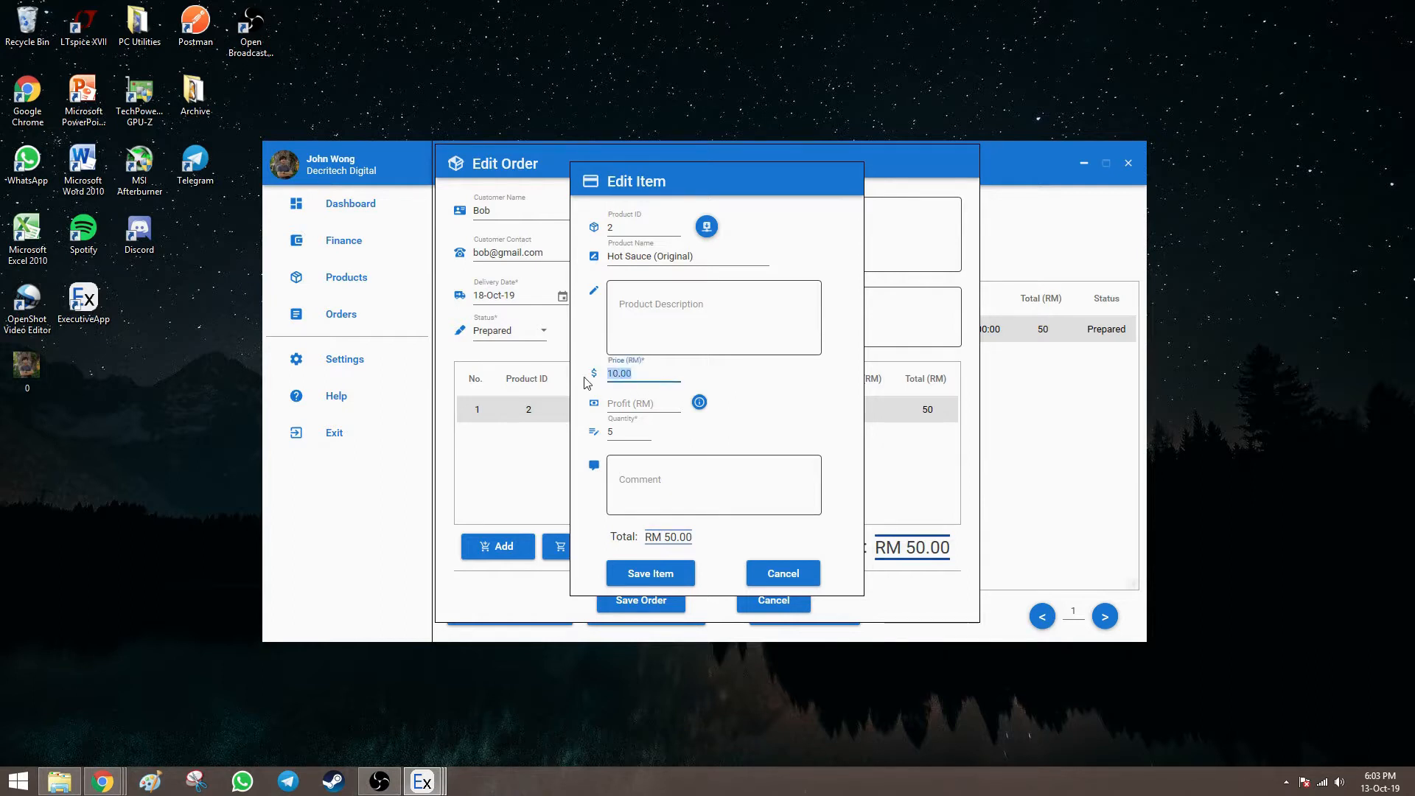
text(25.00)
click(652, 405)
text(5.00)
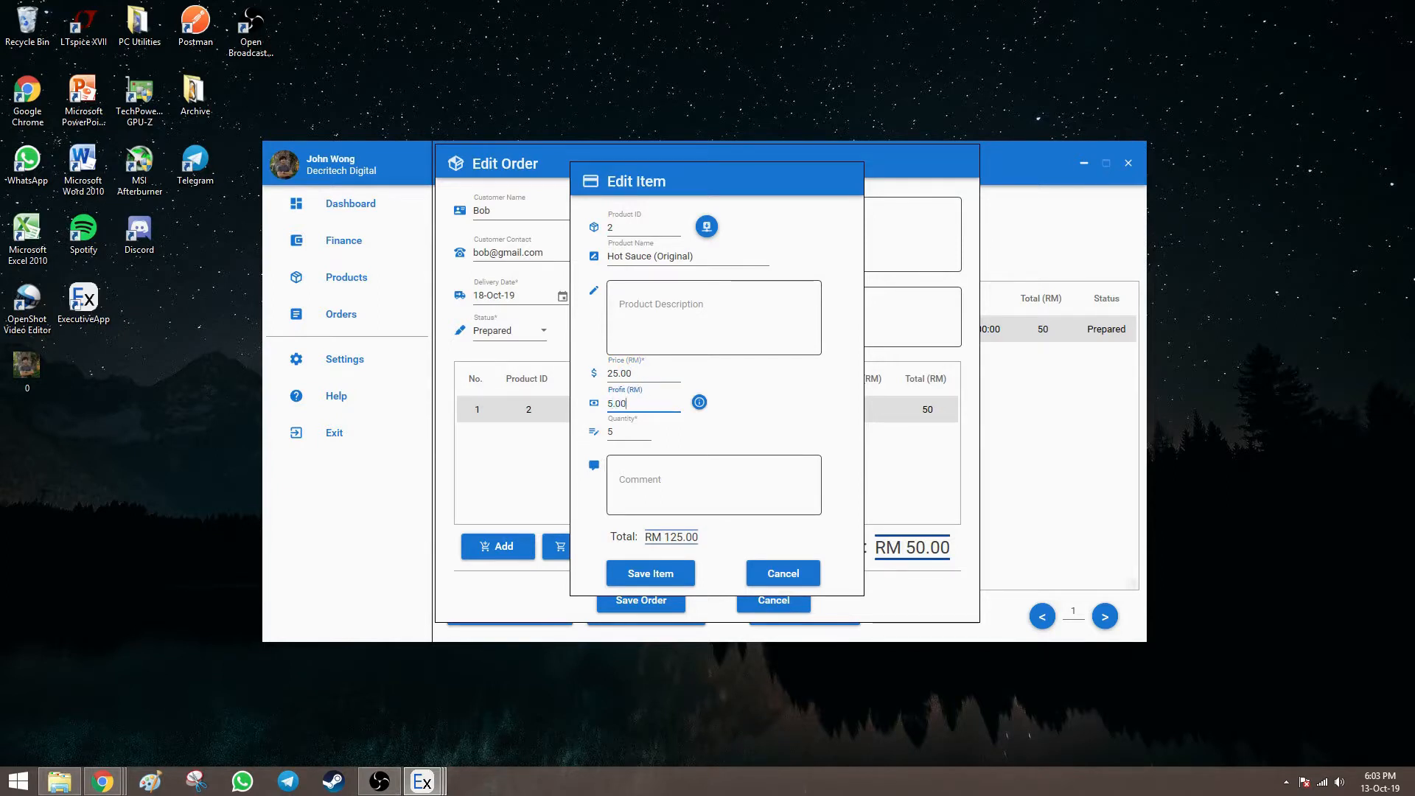
click(674, 375)
drag(758, 184, 1084, 182)
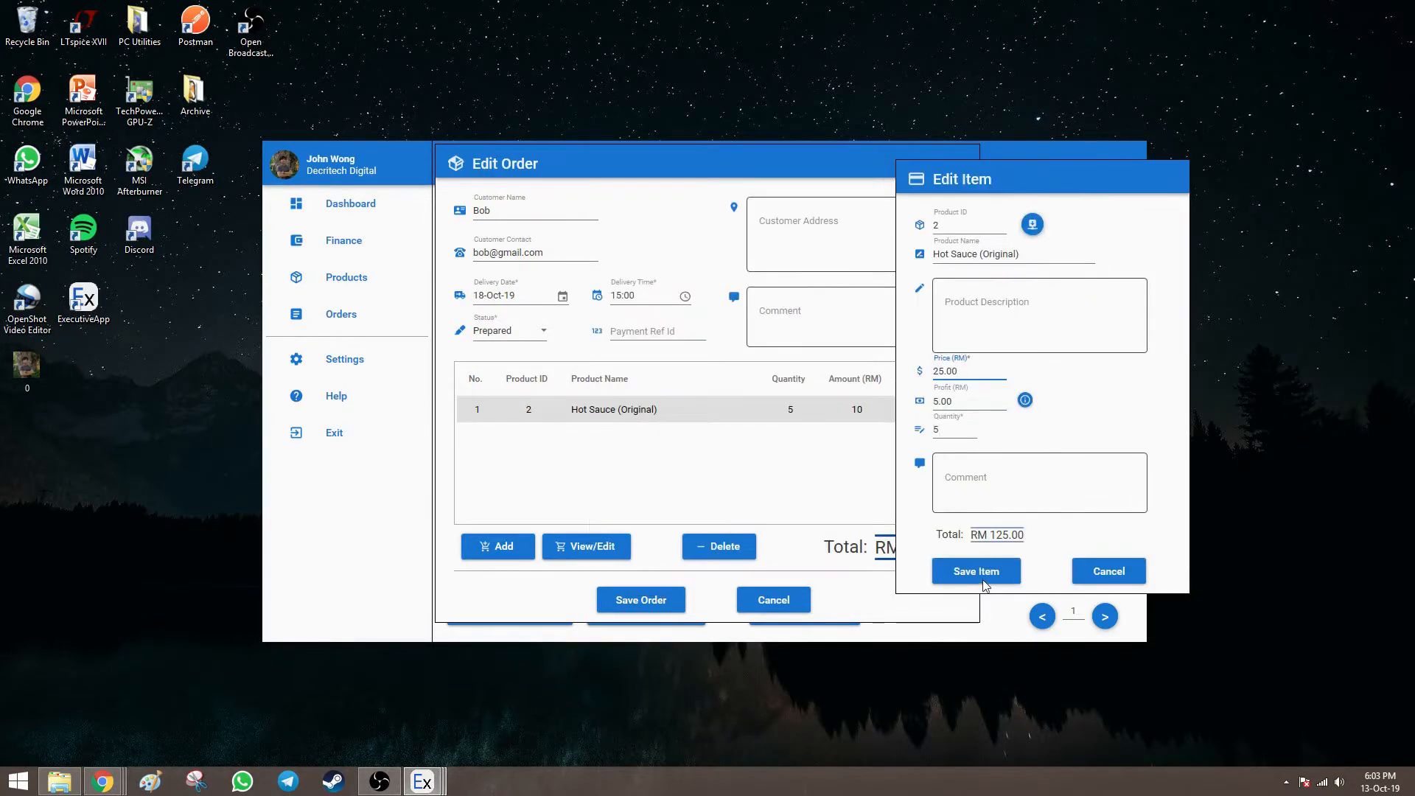
click(989, 572)
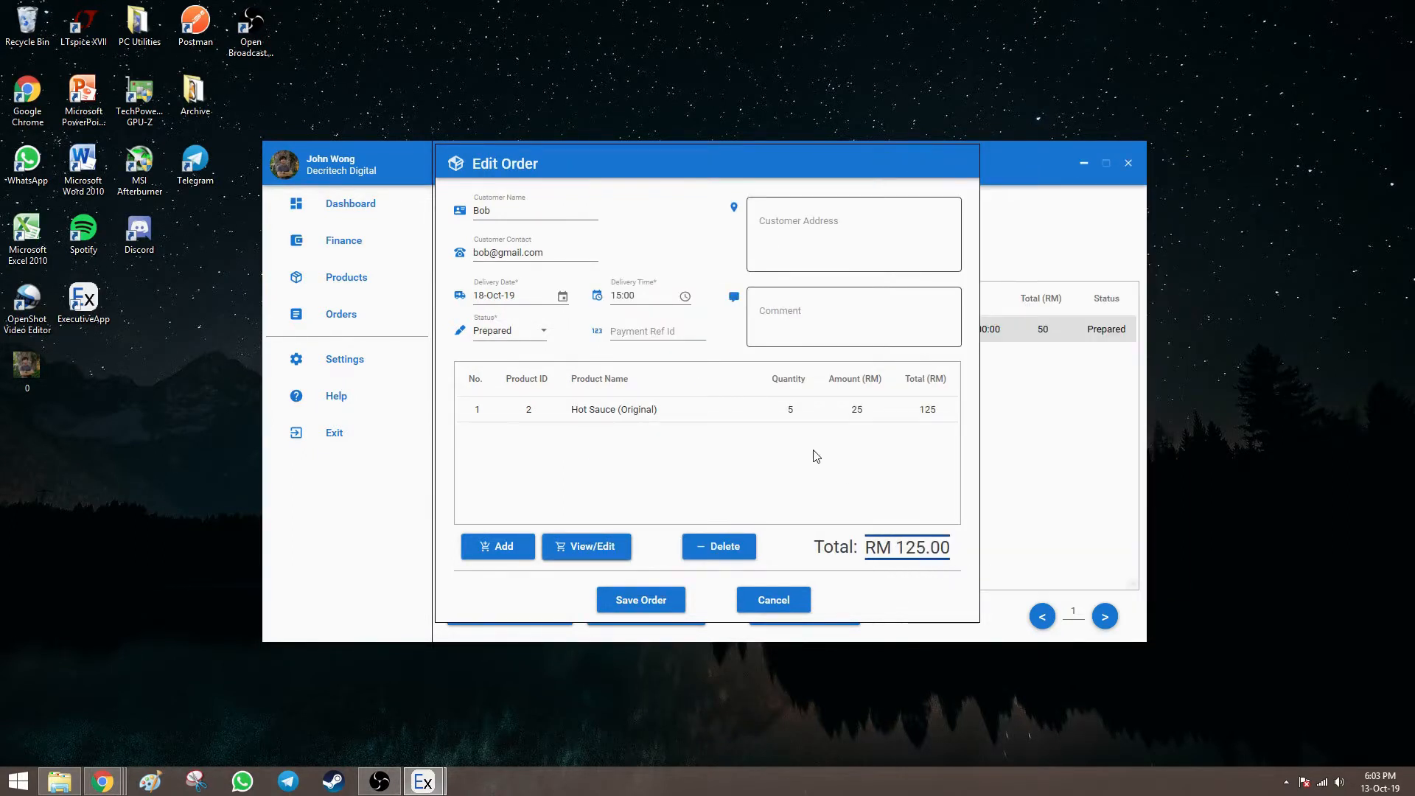
Step: Set the Hot Sauce item's quantity to 1, making the order total RM 25.00
click(564, 549)
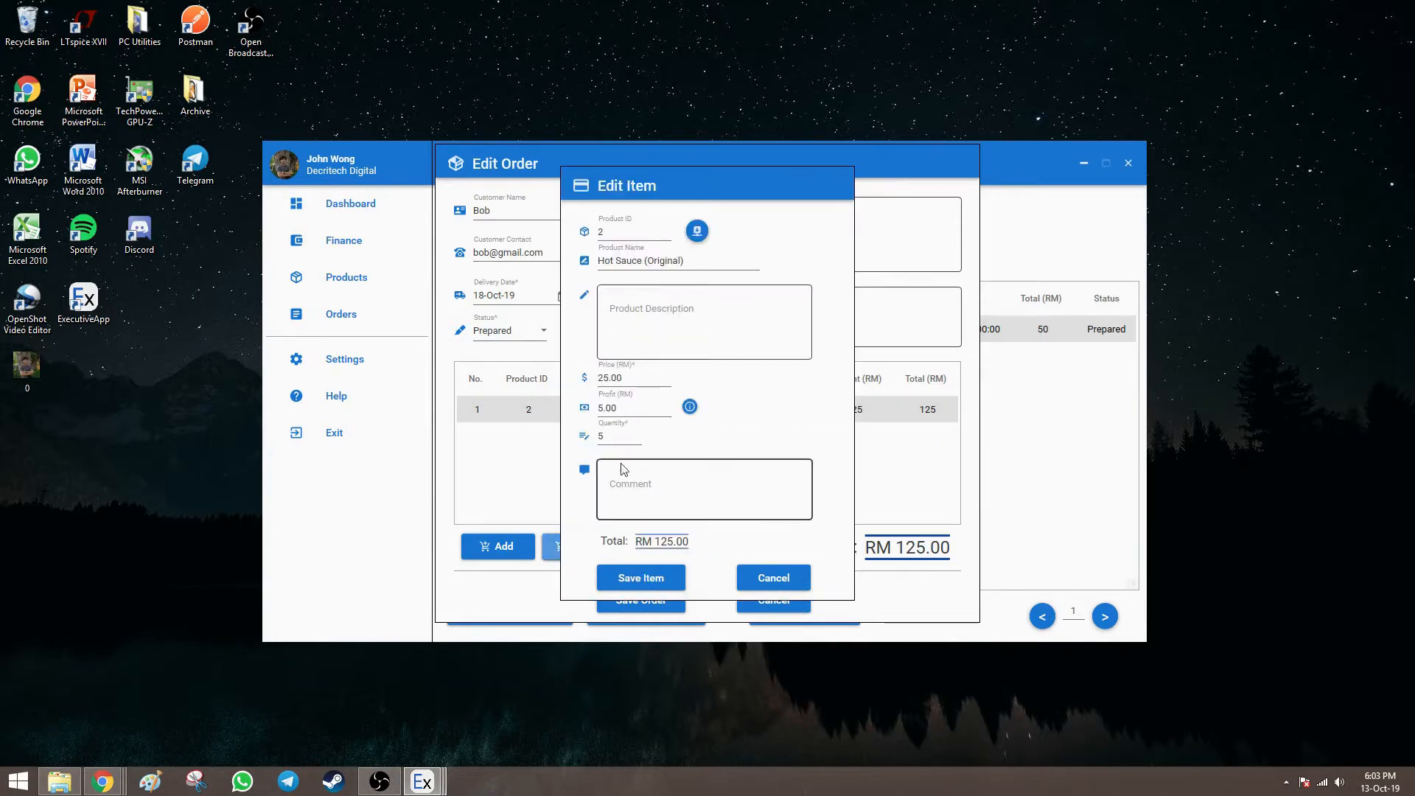
text(1)
click(656, 576)
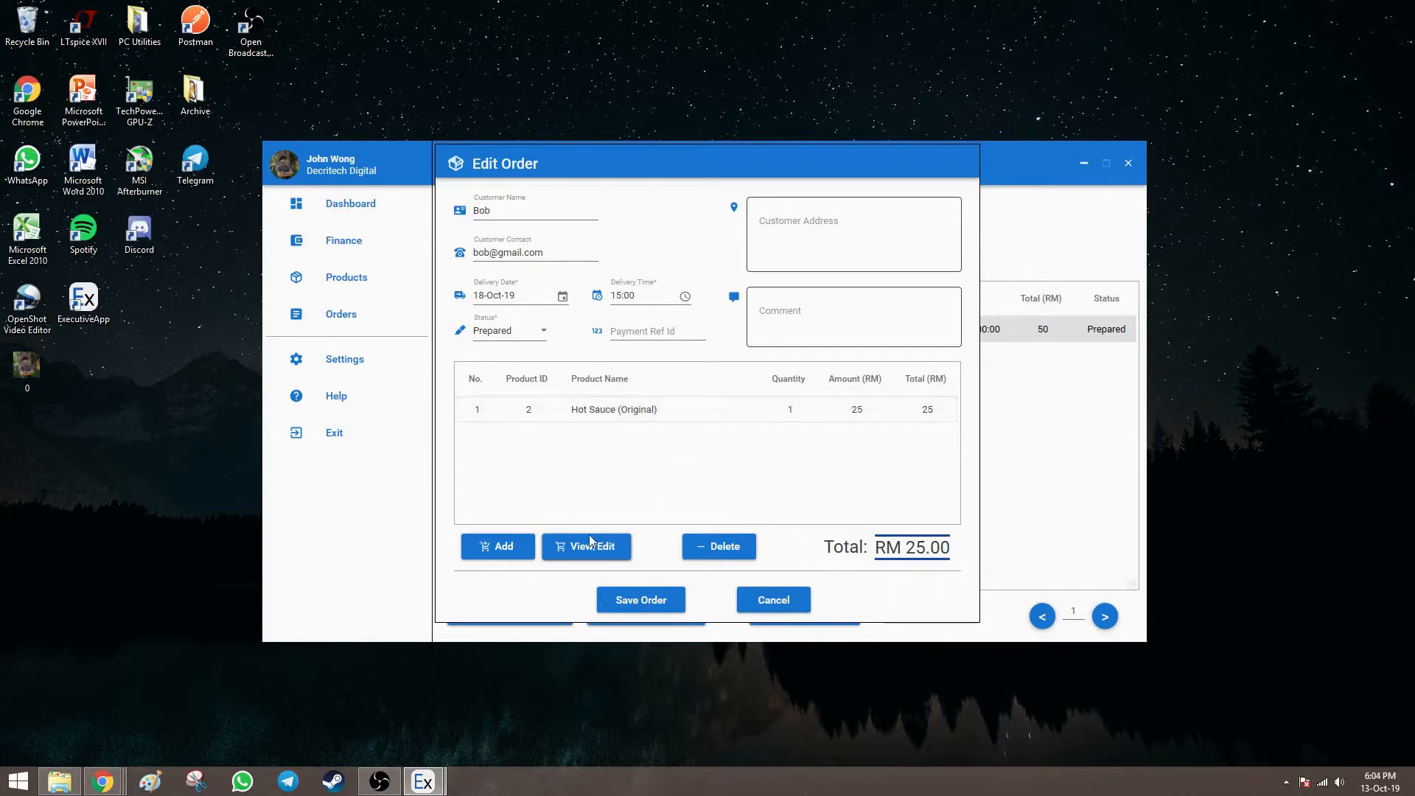
Step: Mark order 3 as Delivered and confirm creating its sale debit entry
click(543, 331)
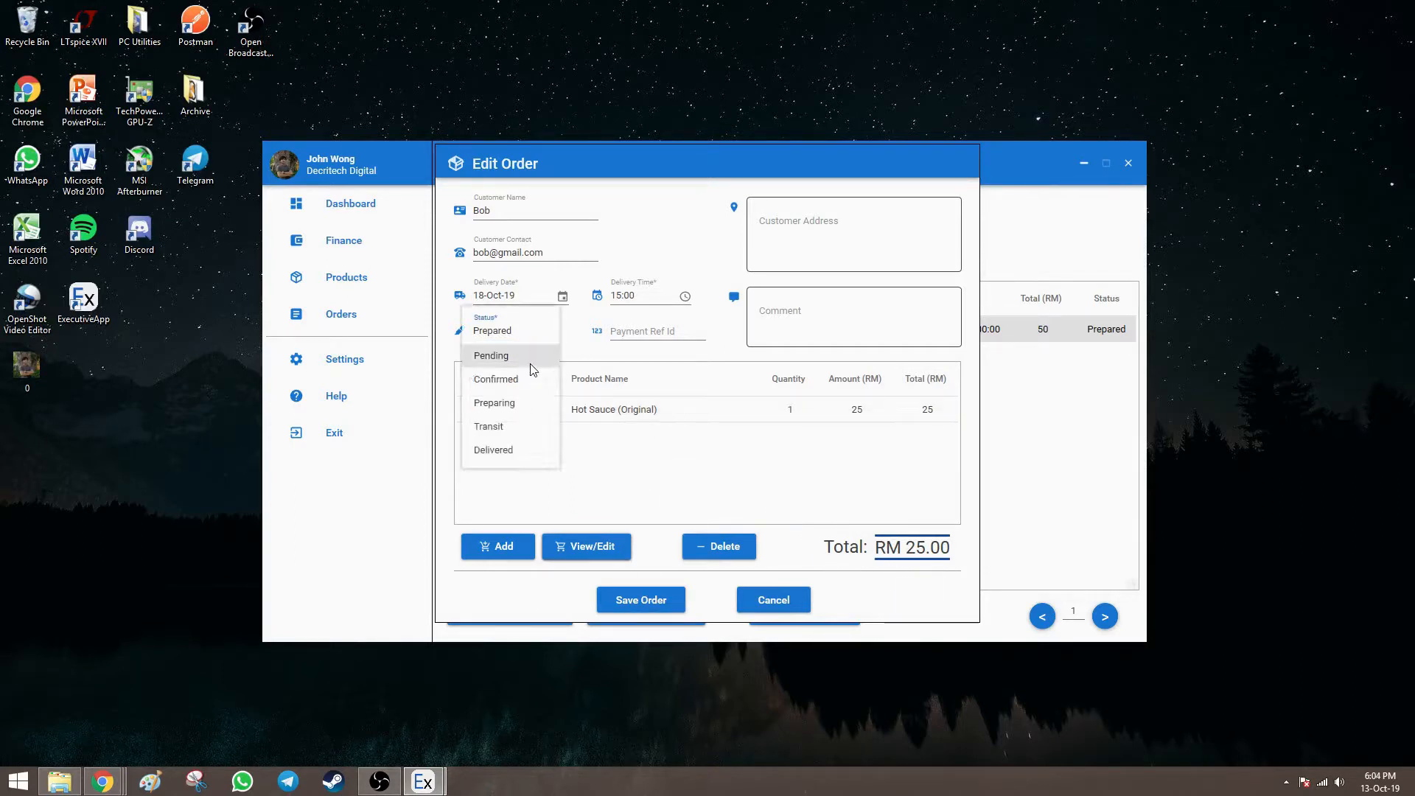
click(525, 460)
click(658, 600)
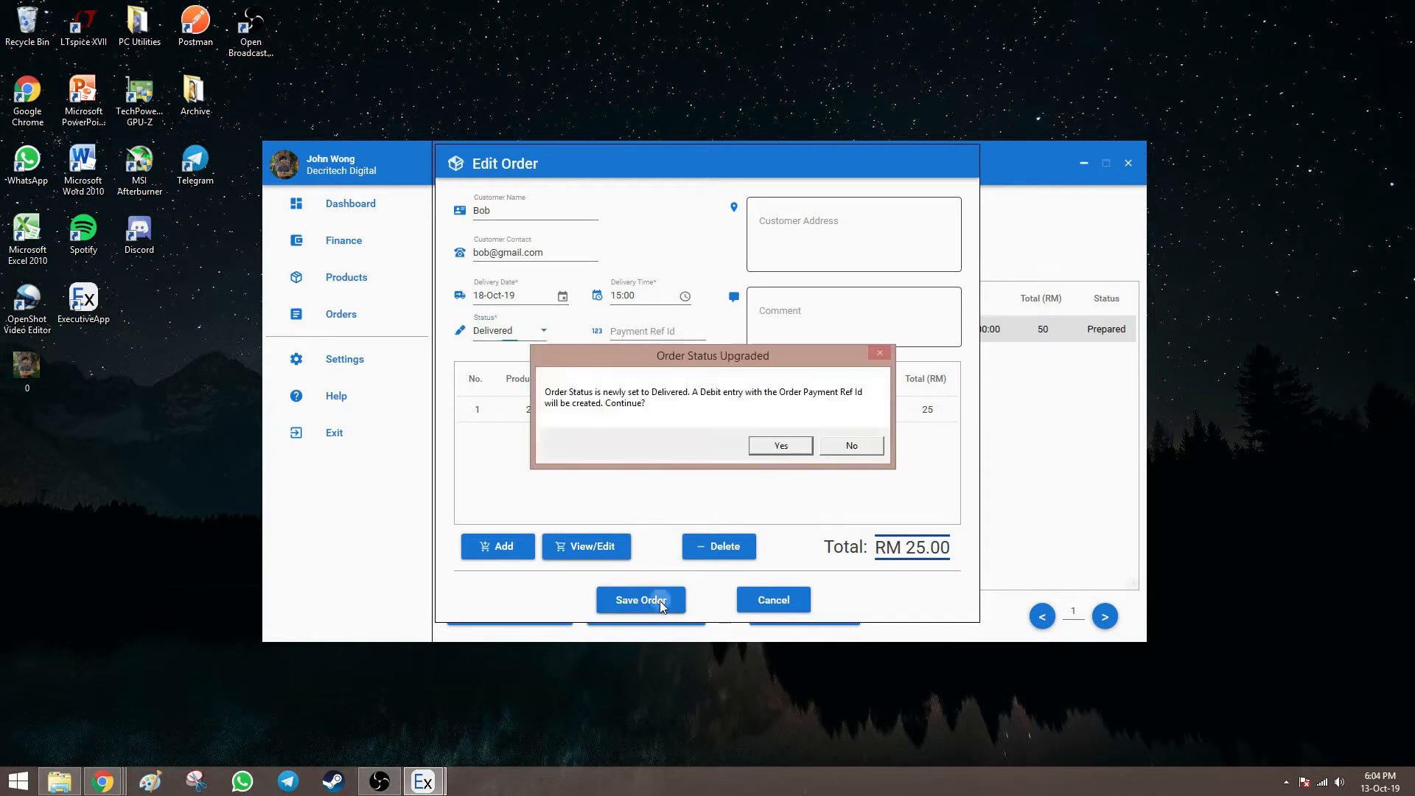
click(781, 447)
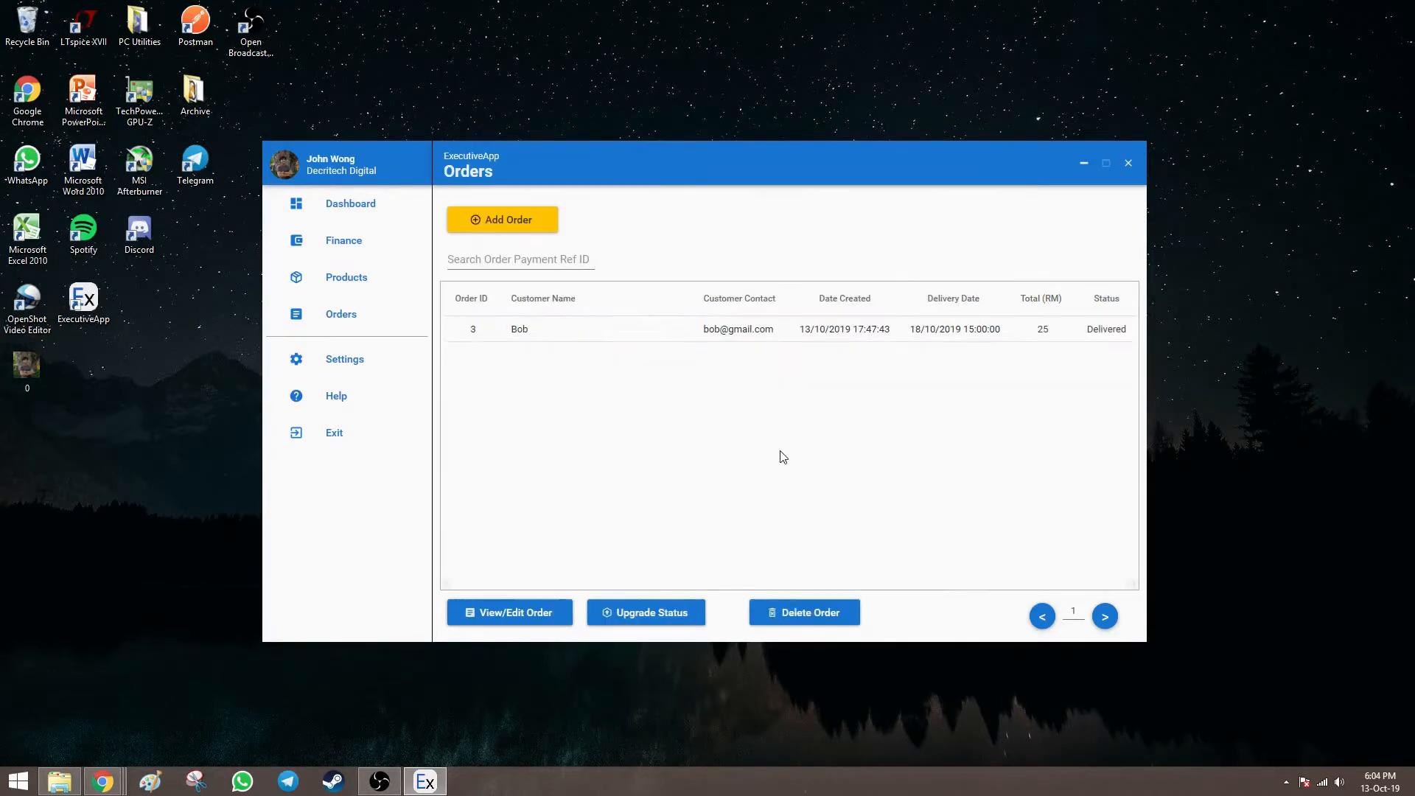
Step: Check the new RM 5 'Order 3 Sale' debit in Finance, then return to Orders
click(345, 251)
drag(1144, 427, 1135, 487)
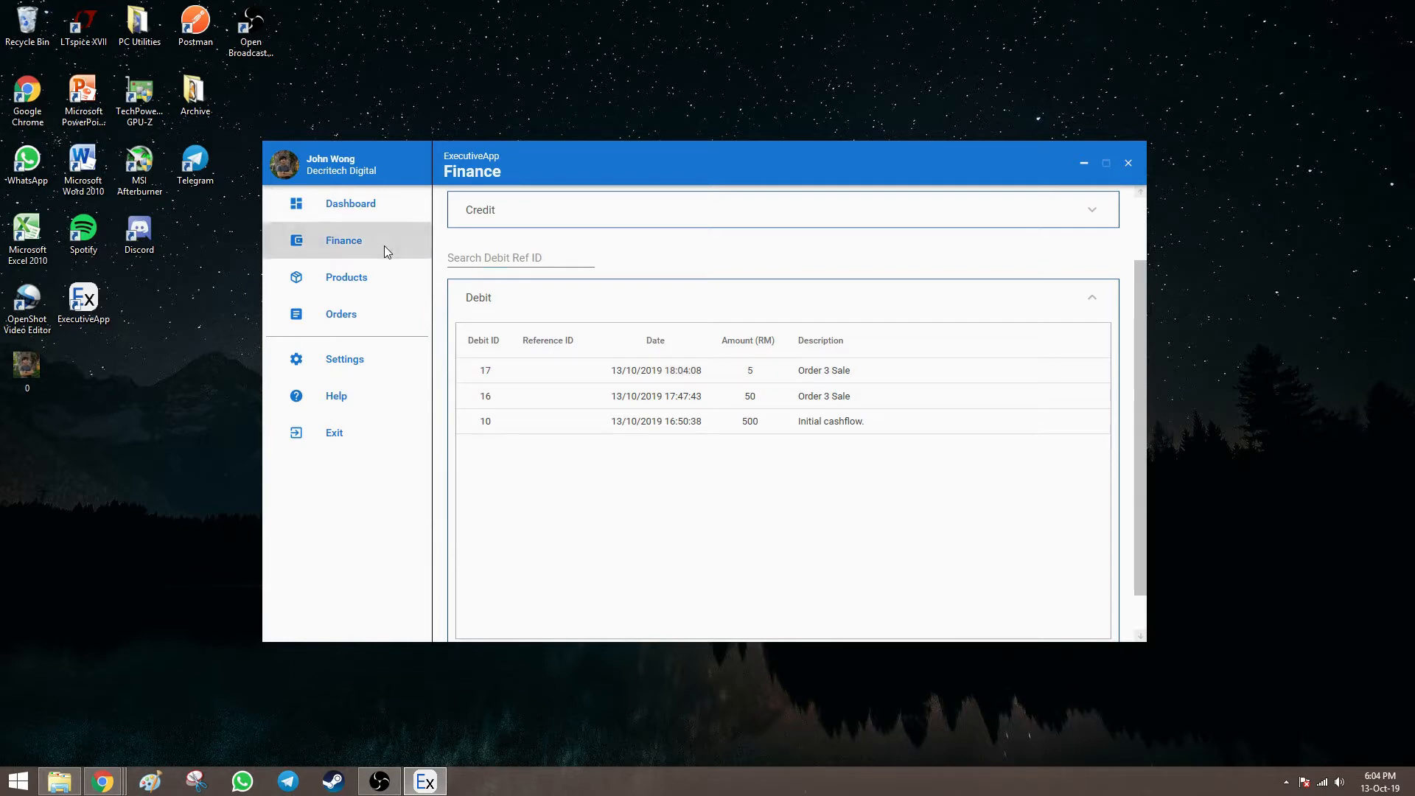
click(378, 316)
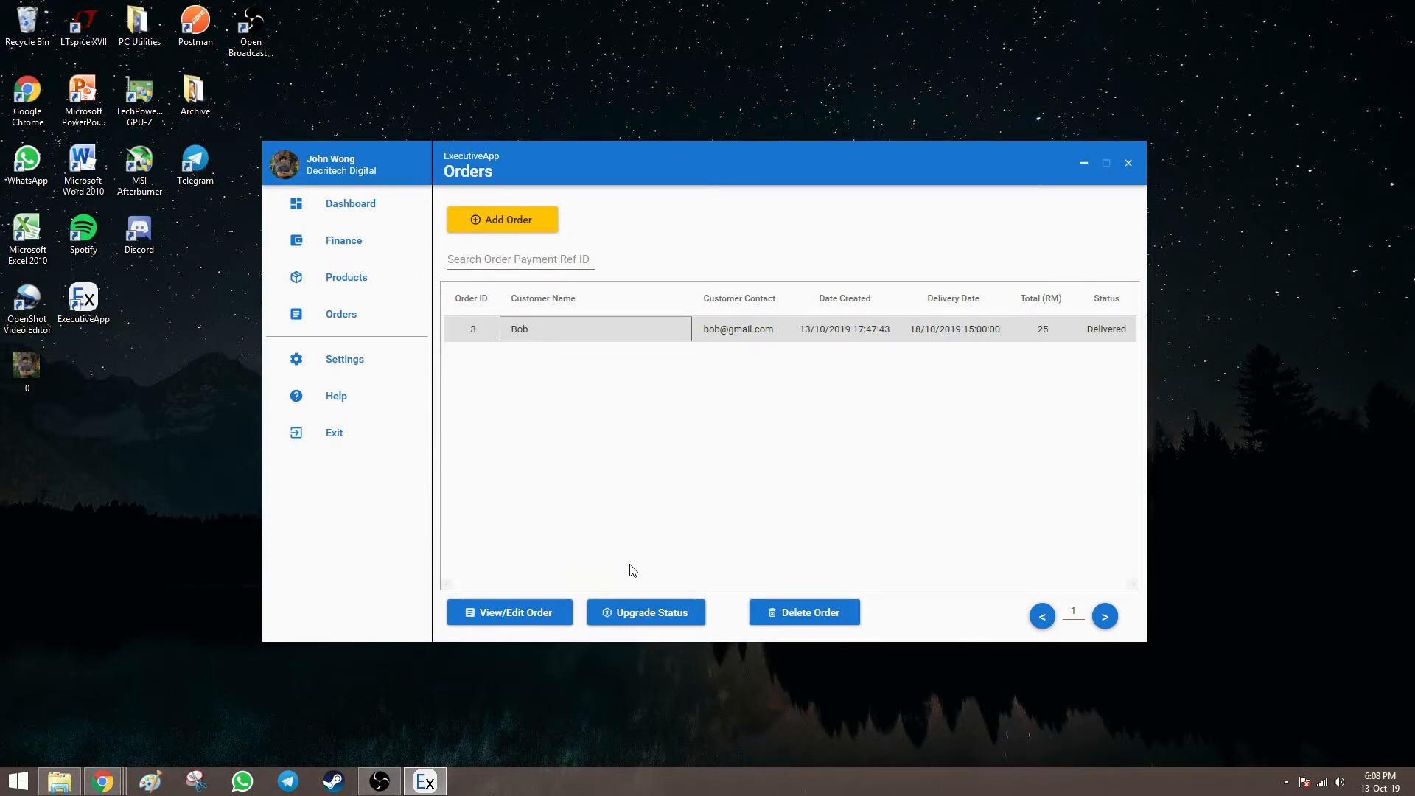
Step: Change order 3's status back to Pending and confirm the change
click(538, 610)
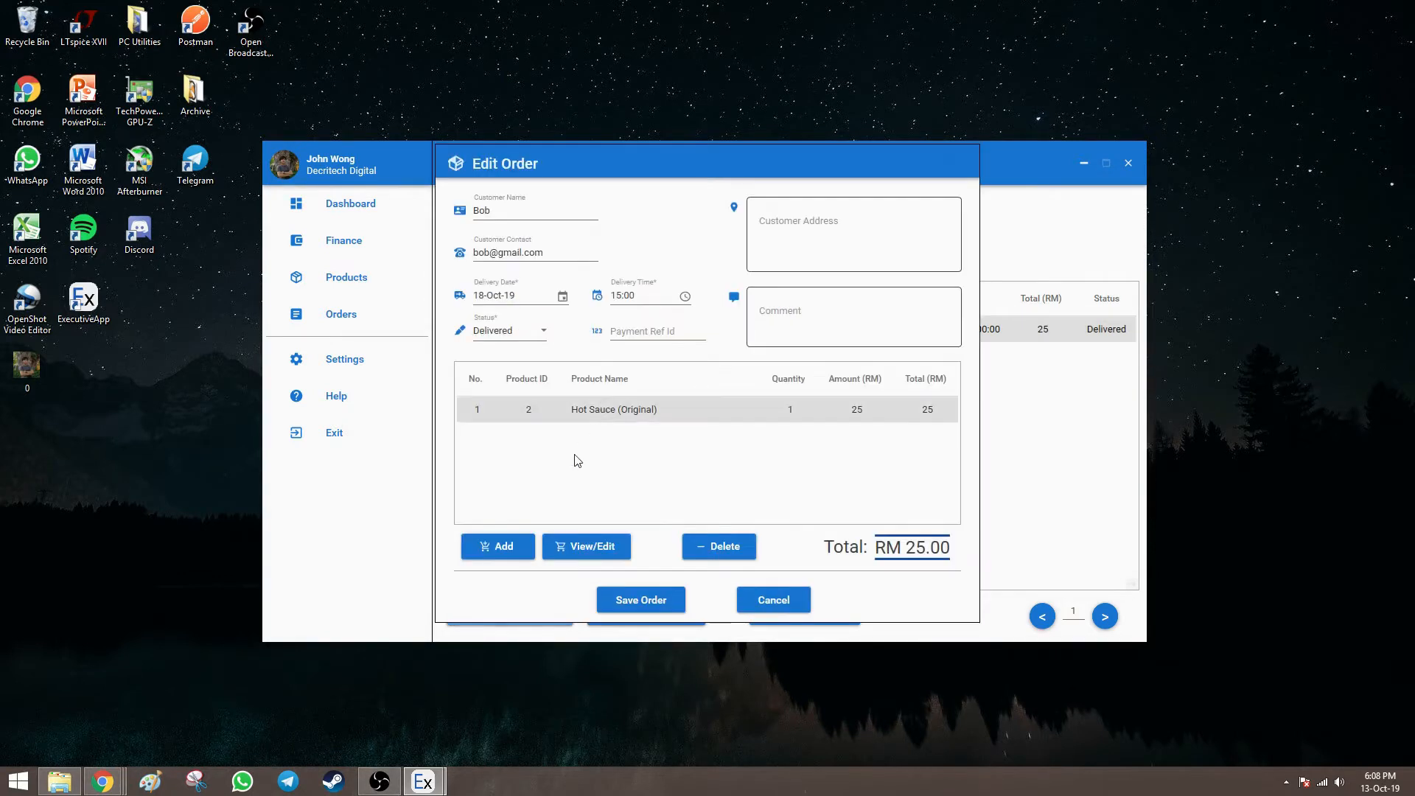
click(543, 333)
click(519, 358)
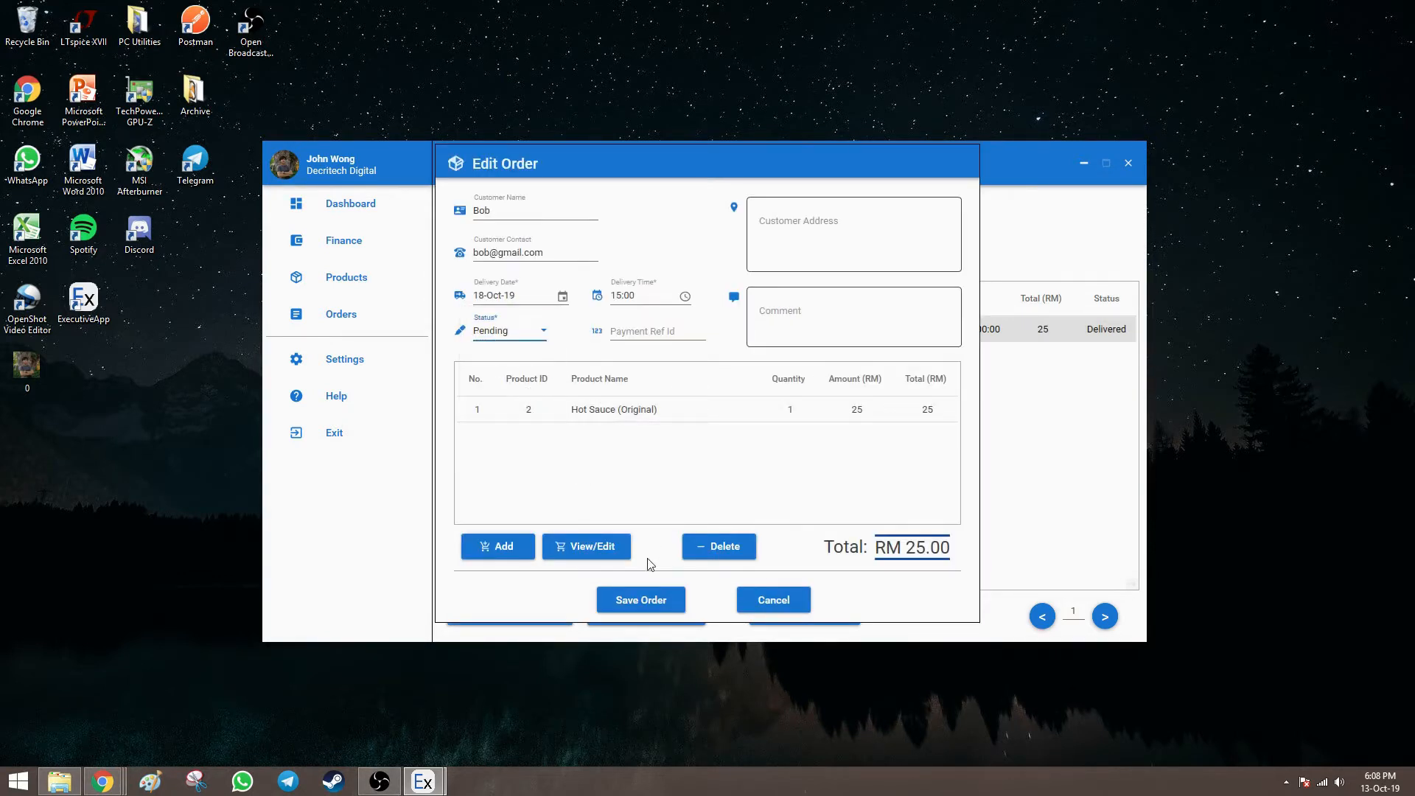
click(648, 599)
click(767, 441)
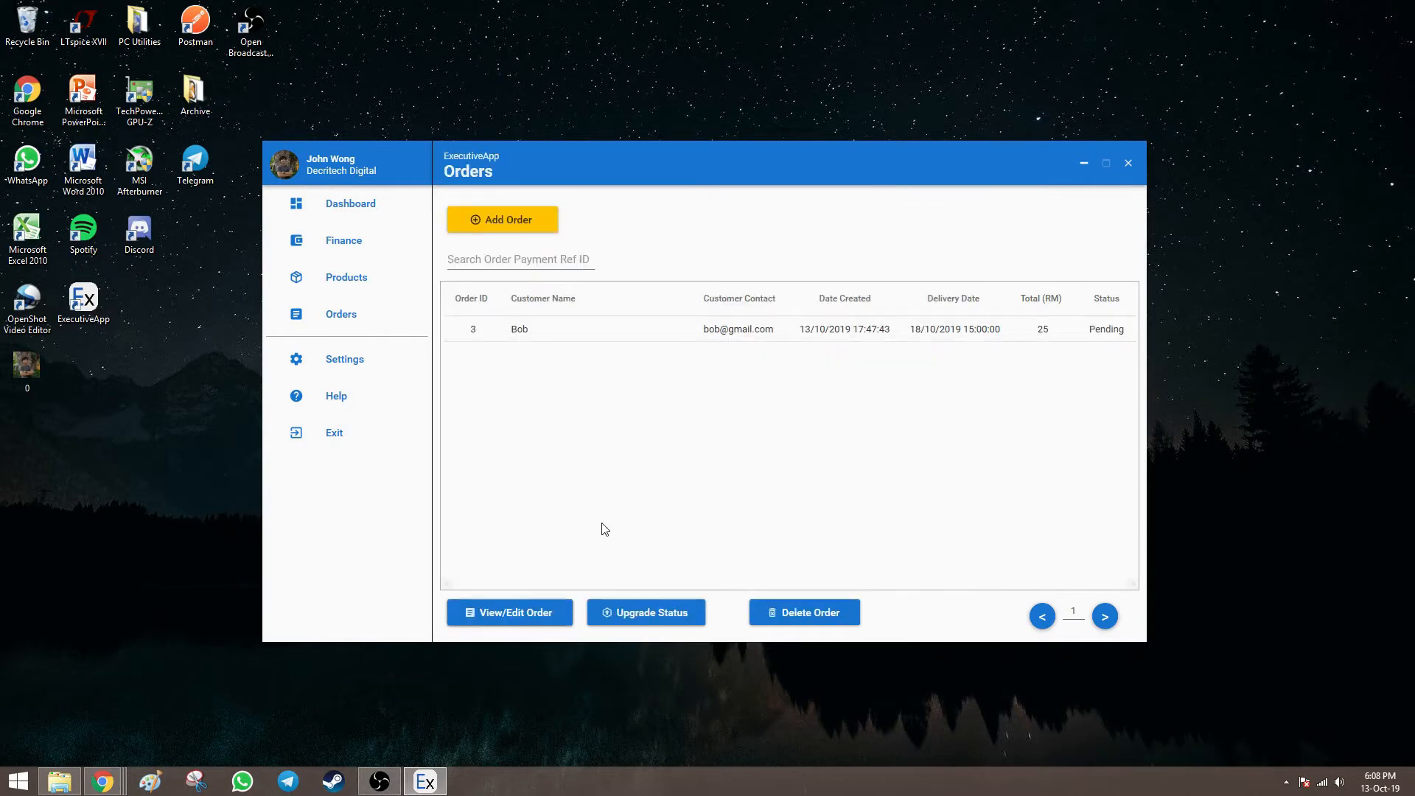
Step: Reopen order 3 and review the Hot Sauce item, keeping its RM 25 price
click(601, 339)
click(541, 610)
click(692, 417)
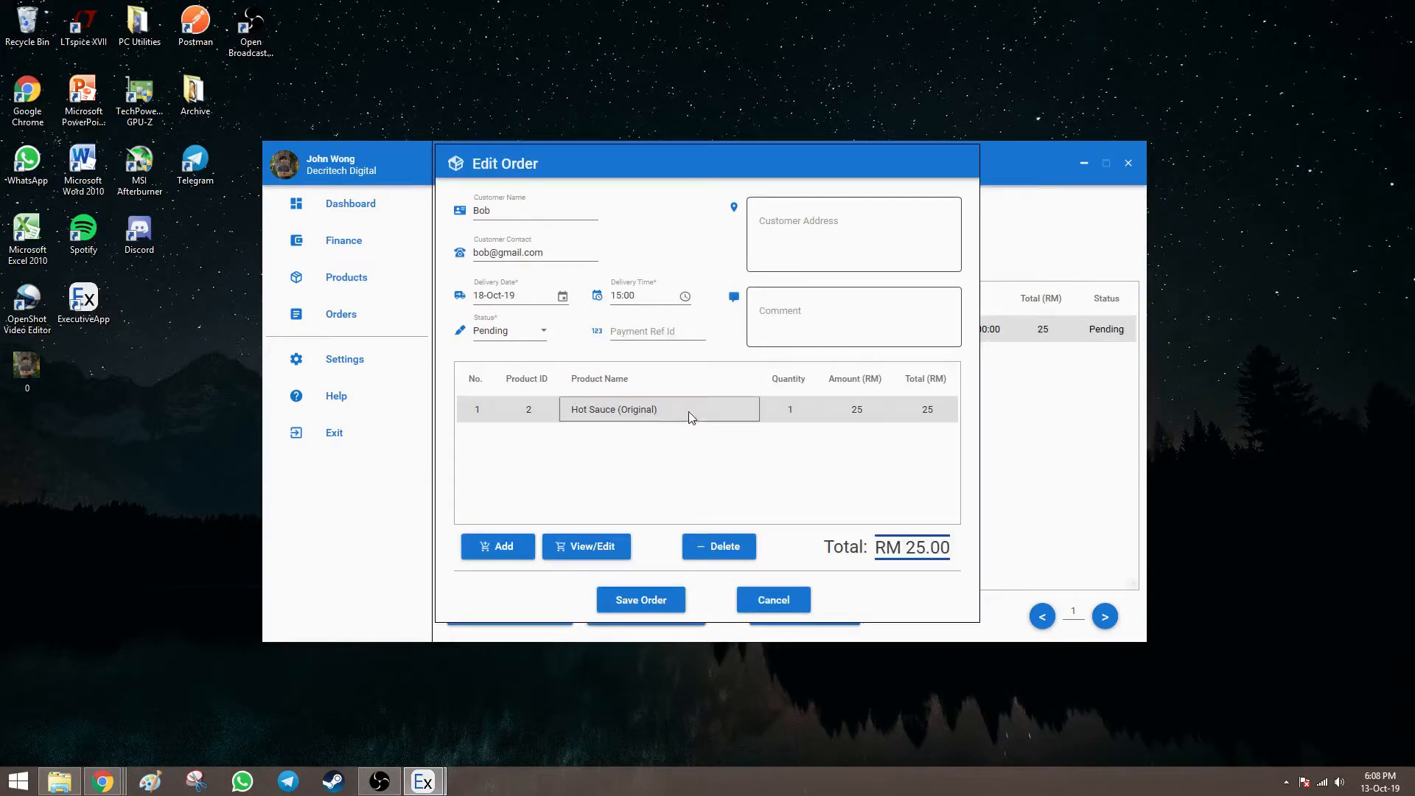
click(593, 549)
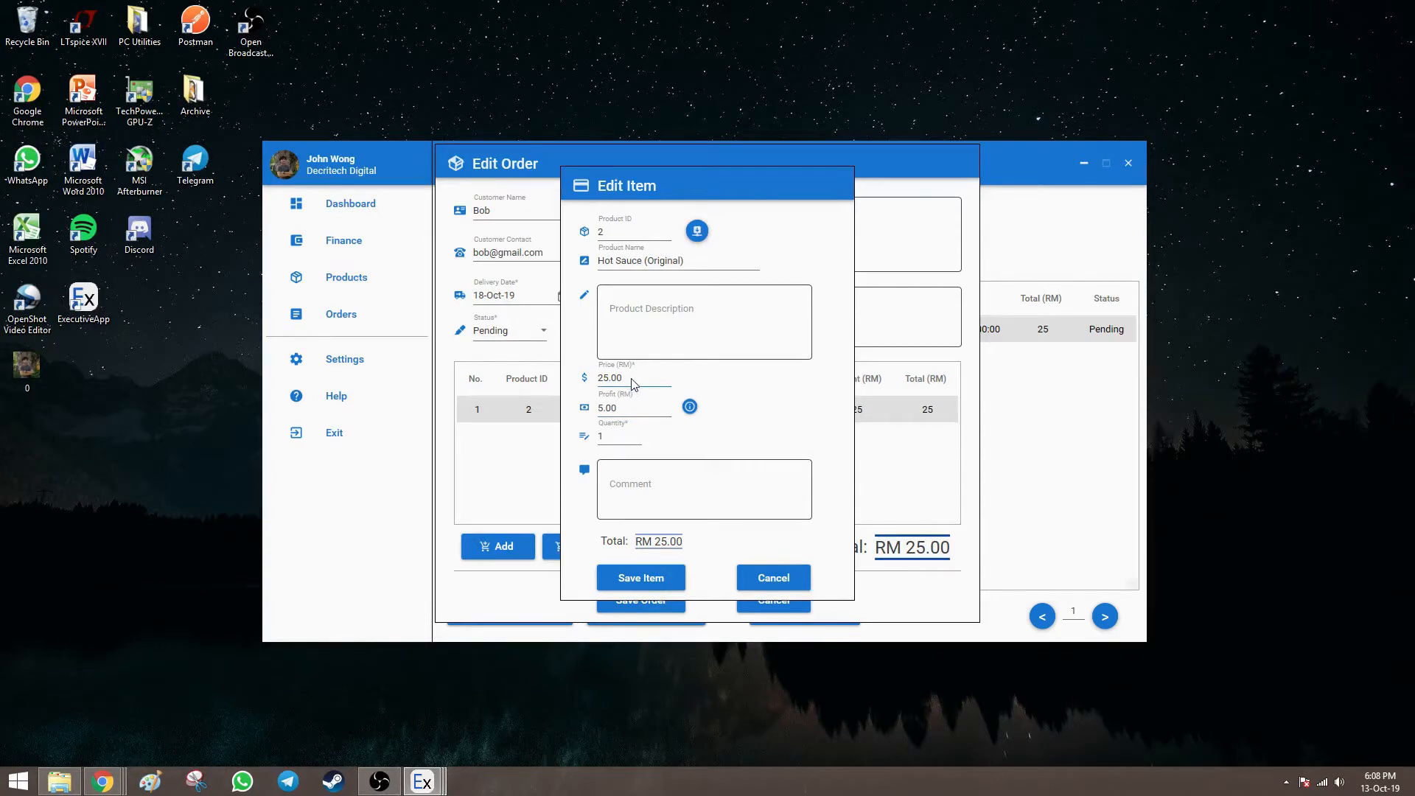
click(637, 414)
click(662, 573)
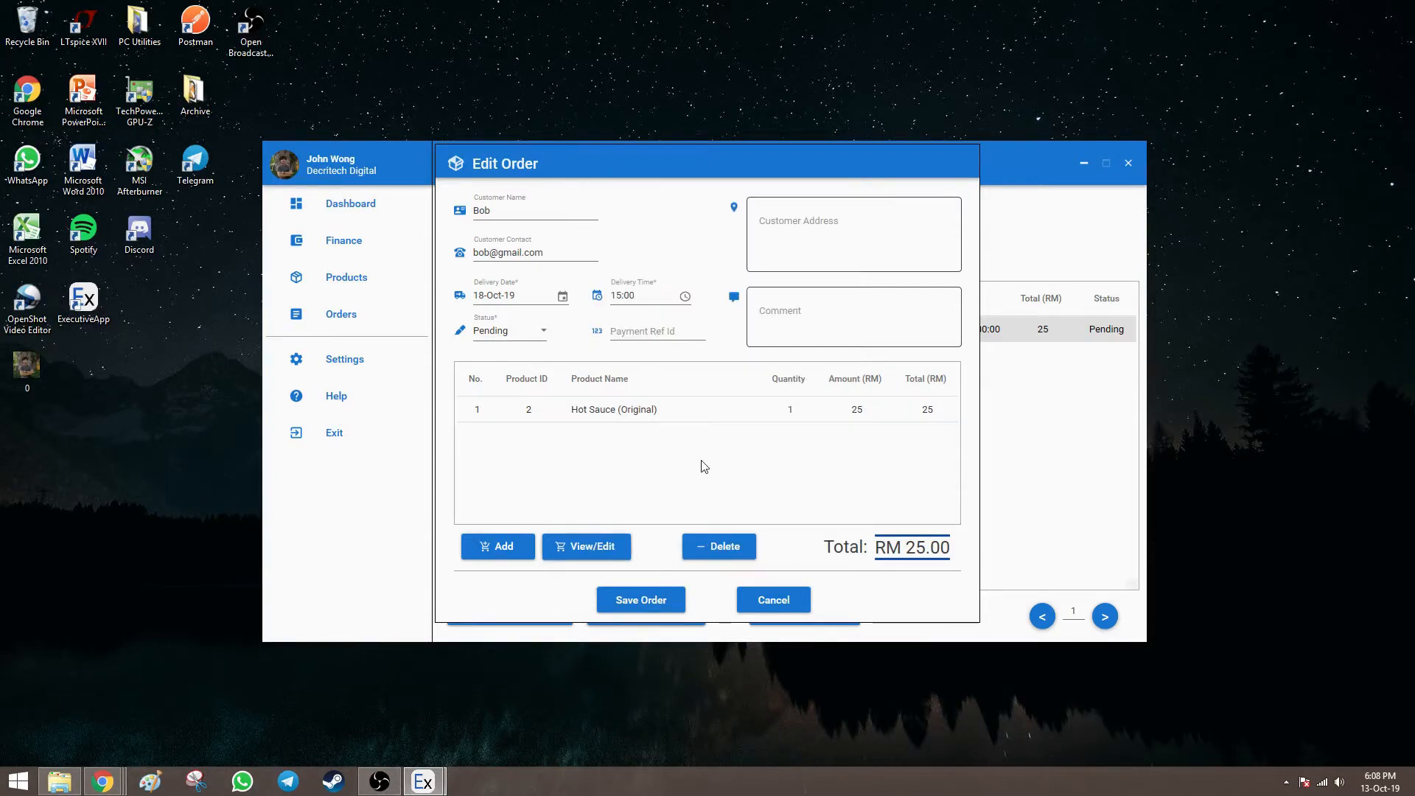
Step: Add a 'Software Development' item priced 2700.00 with quantity 1 to order 3
click(504, 546)
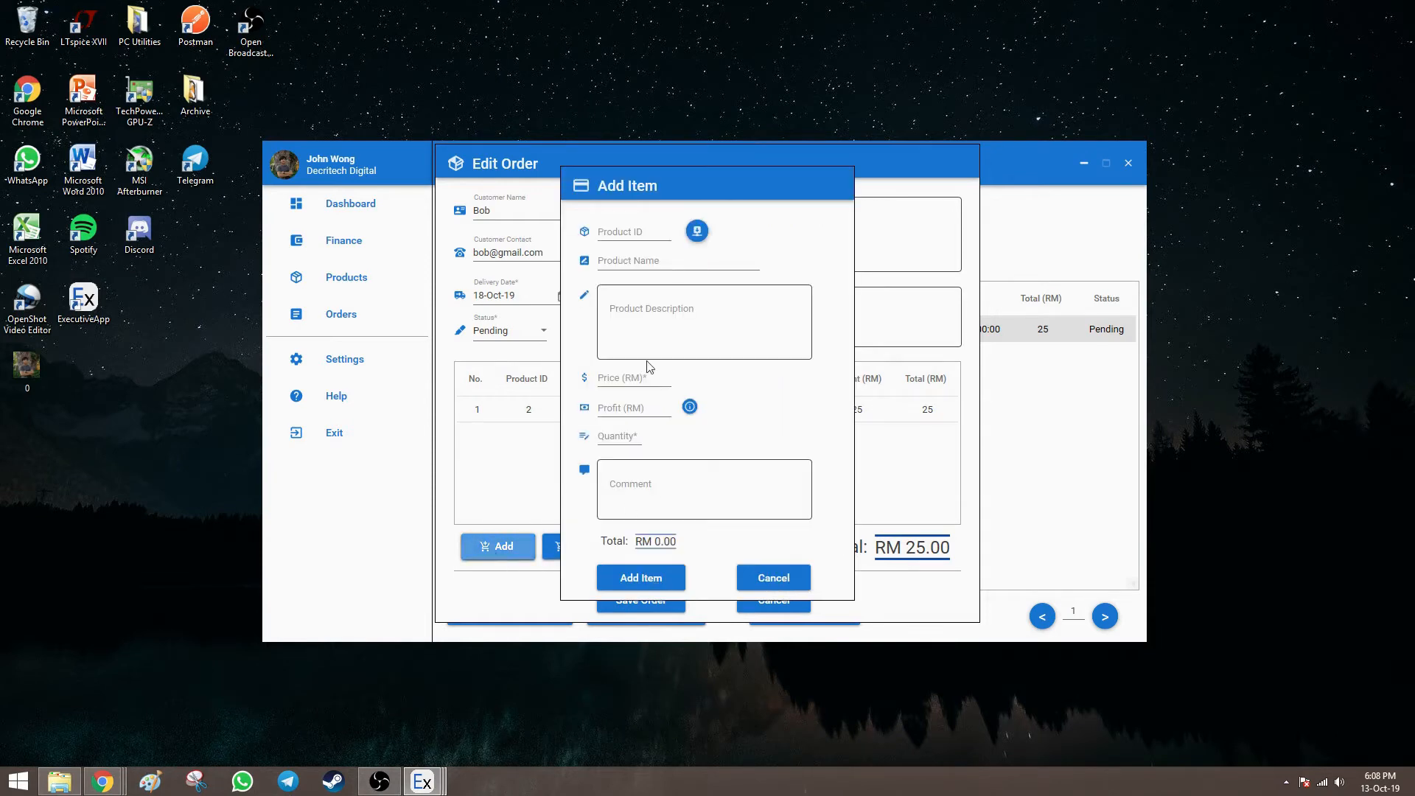
click(731, 223)
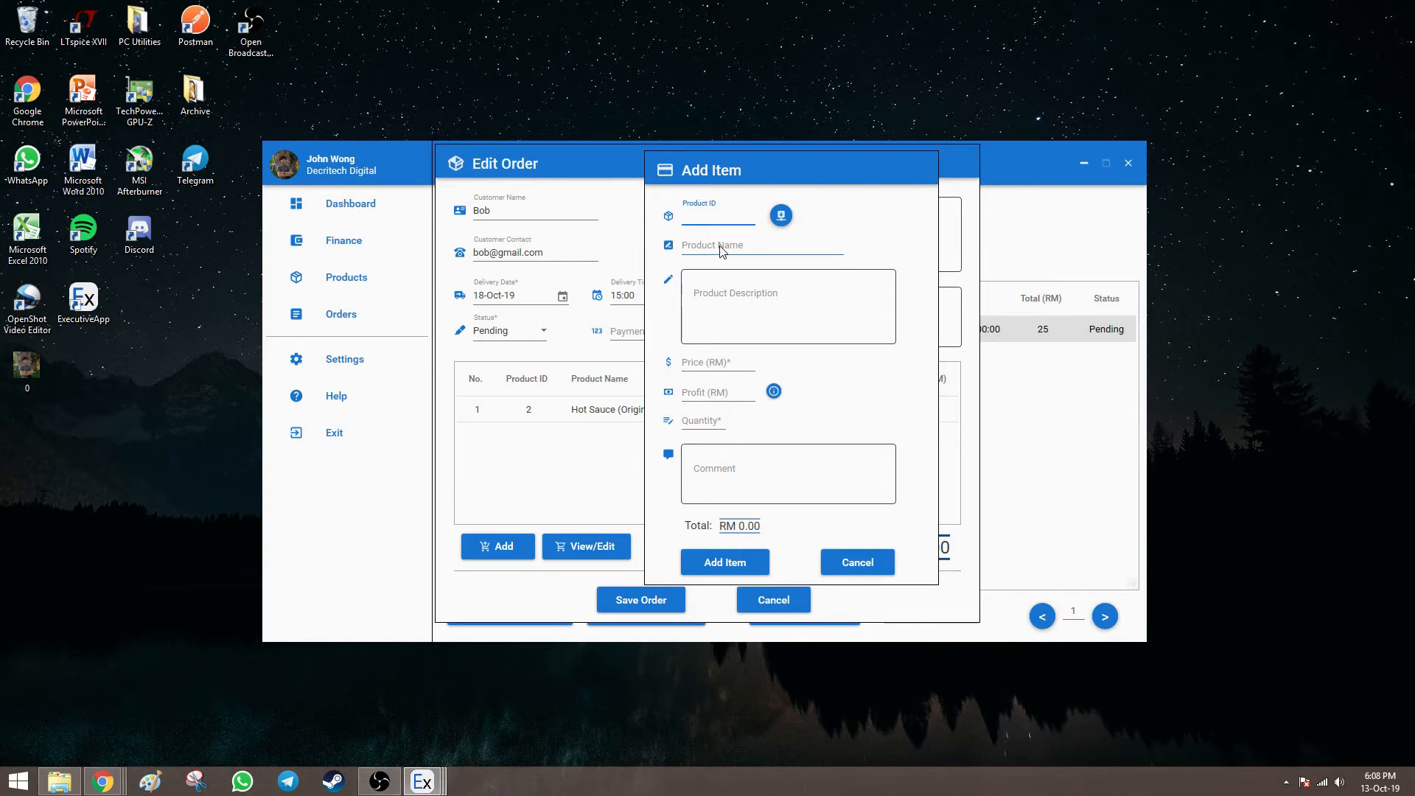
click(720, 251)
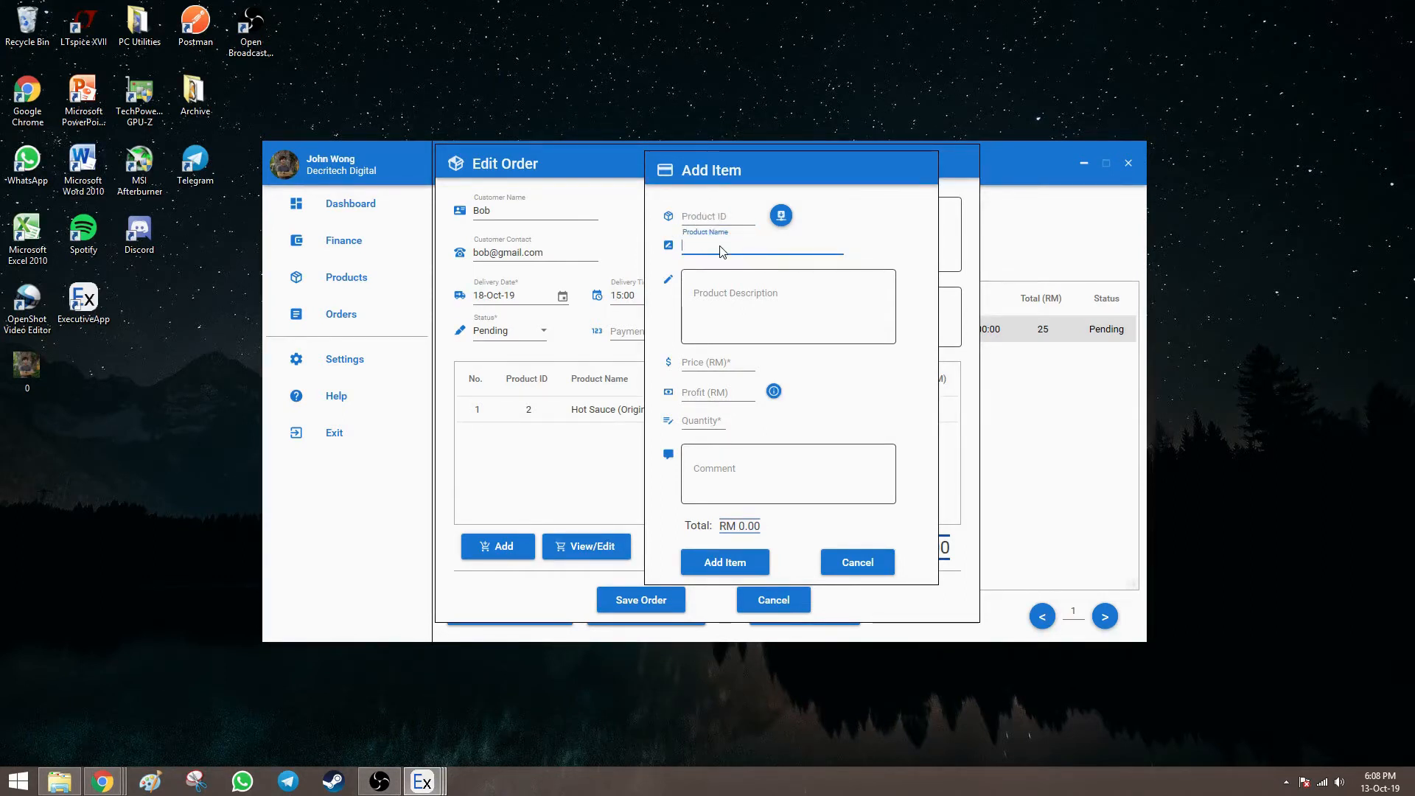
text(Software Development)
click(718, 365)
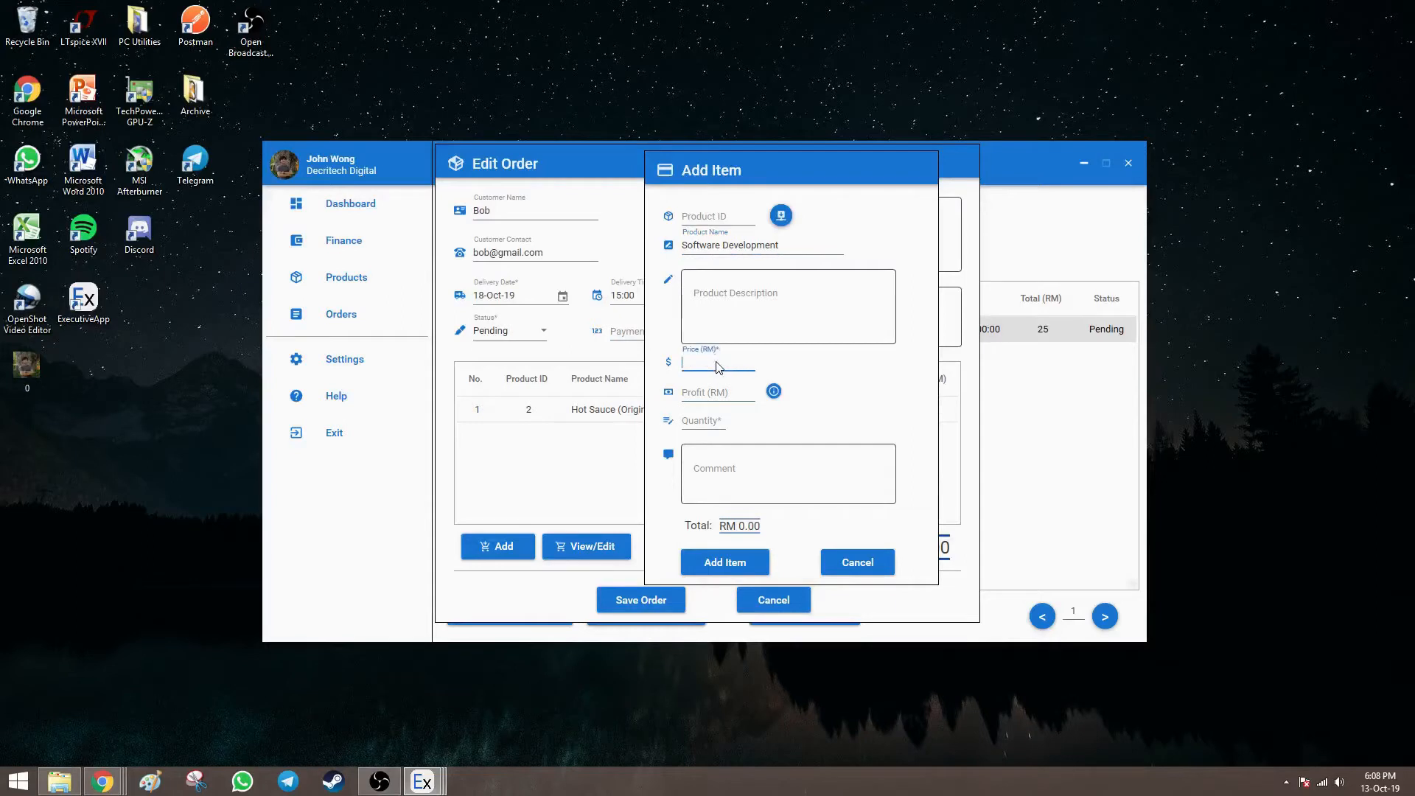
text(2700.00)
click(719, 434)
text(1)
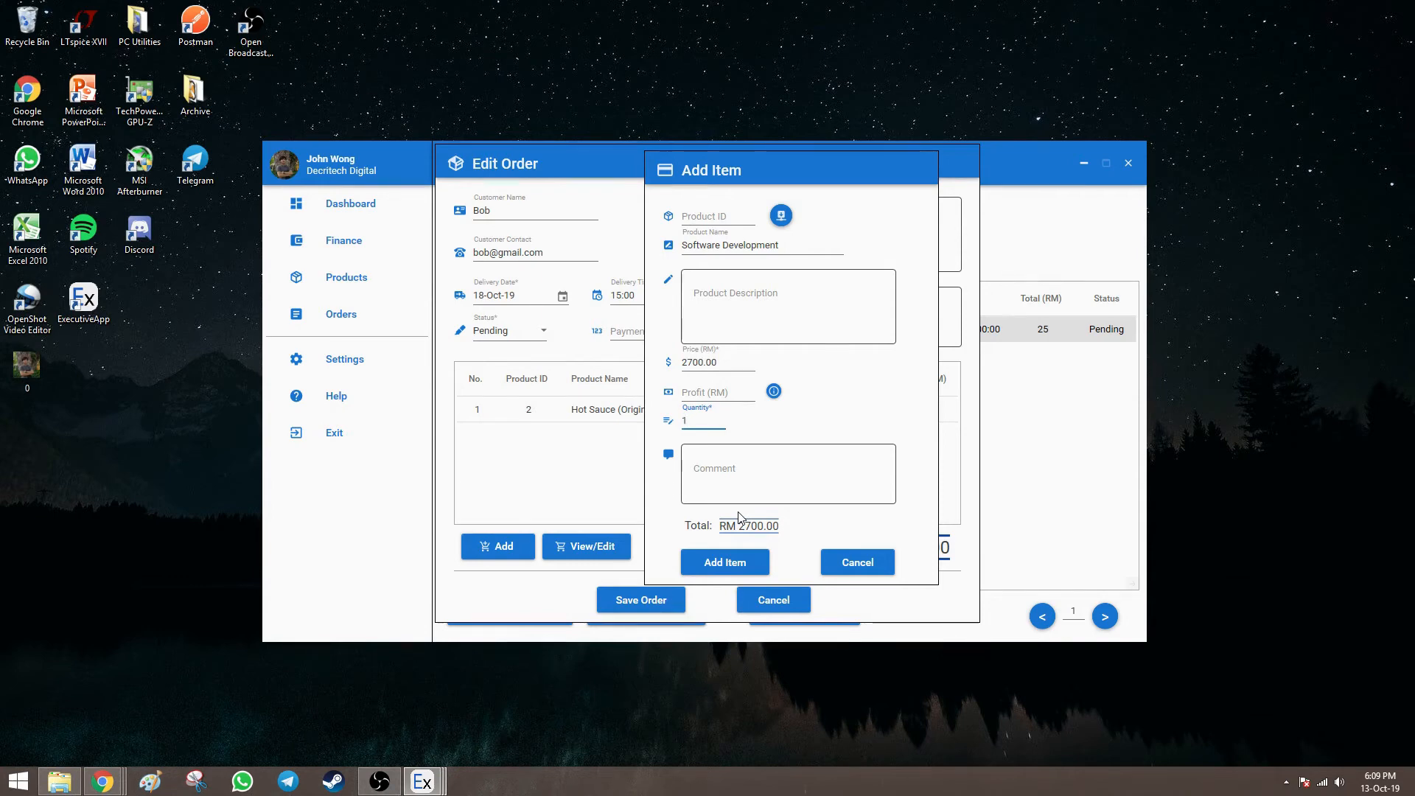
click(735, 566)
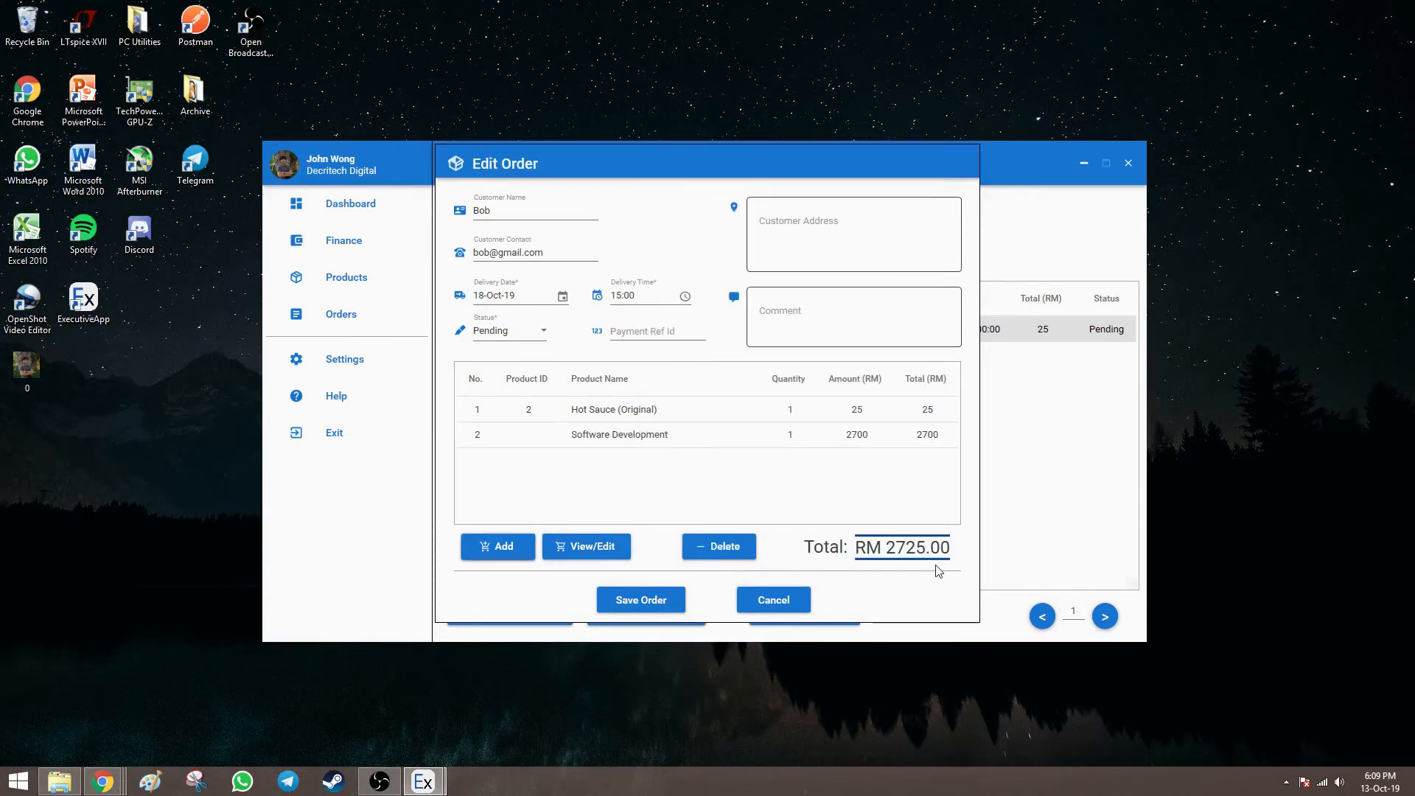